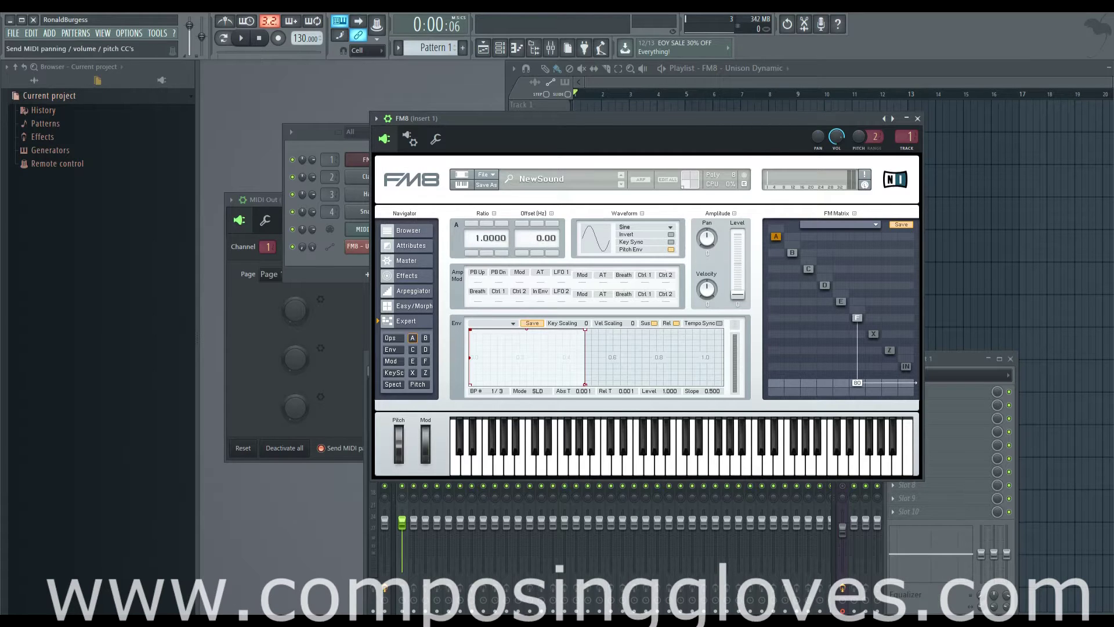
Switch to the standalone FM8 and open its Master page
left_click_drag(488, 132, 597, 124)
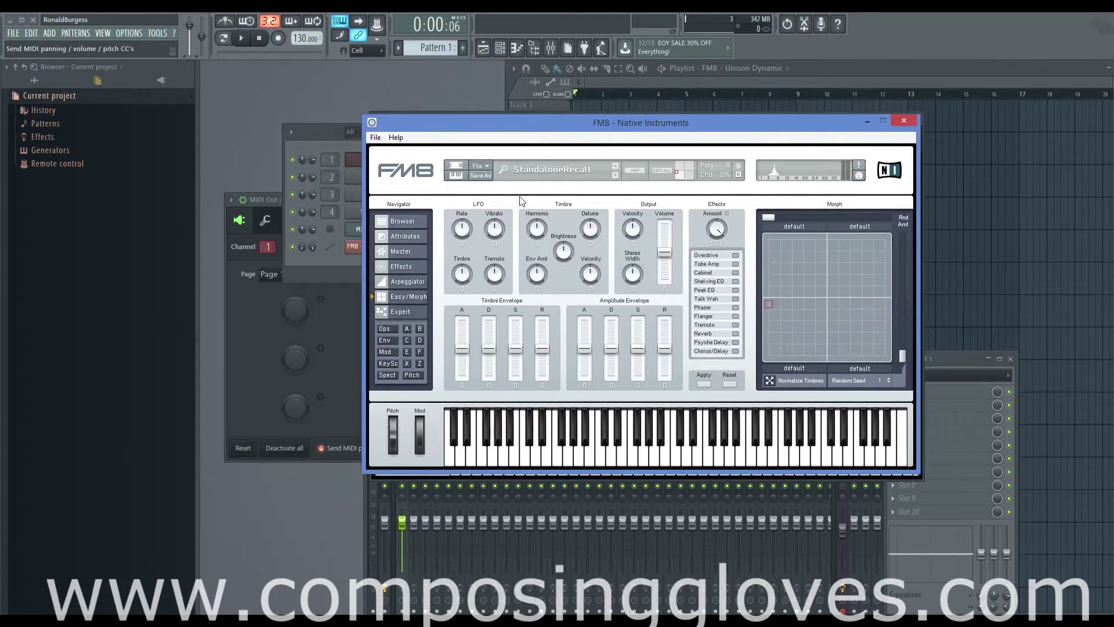
left_click(407, 267)
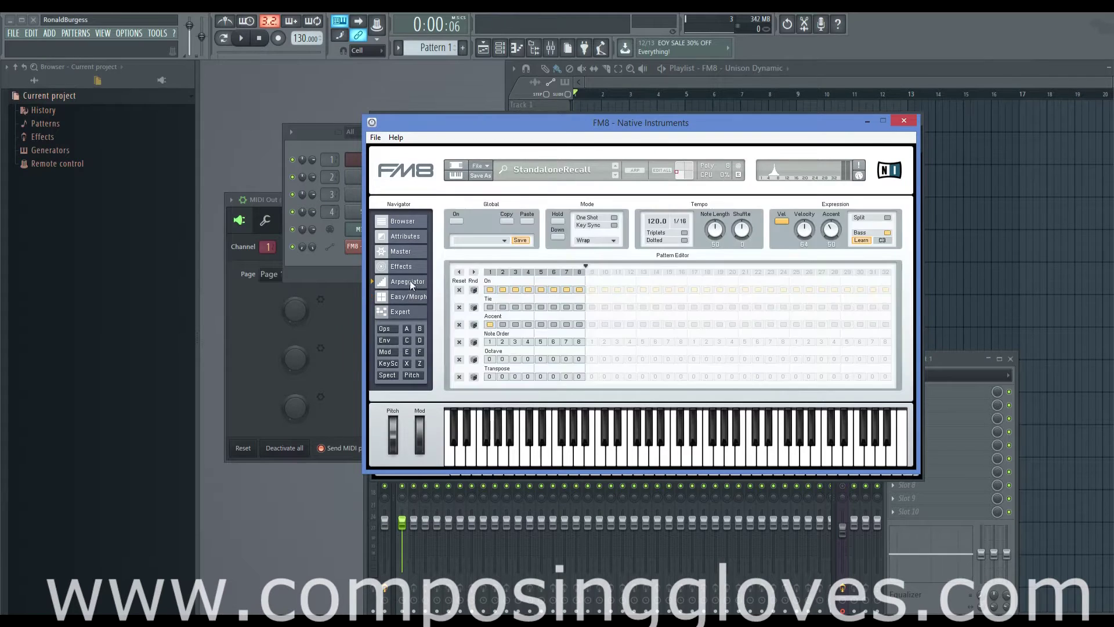
left_click(407, 252)
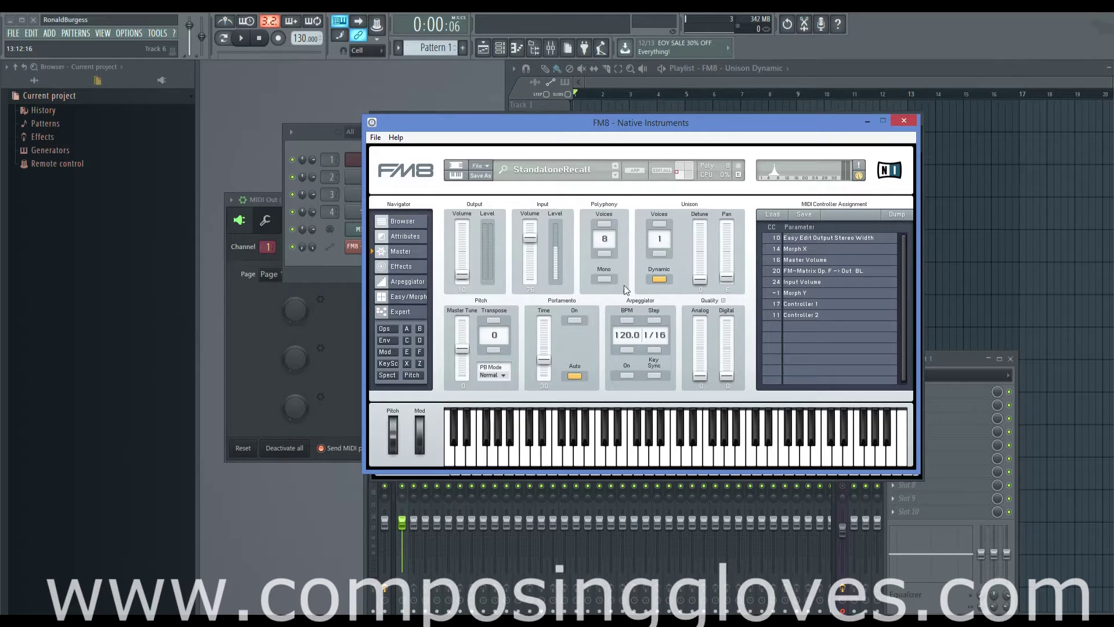
Use MIDI learn to assign CC 14 to Unison Detune and CC 18 to Unison Mono, and turn Unison Dynamic off
left_click(700, 243)
left_click(662, 278)
left_click(609, 279)
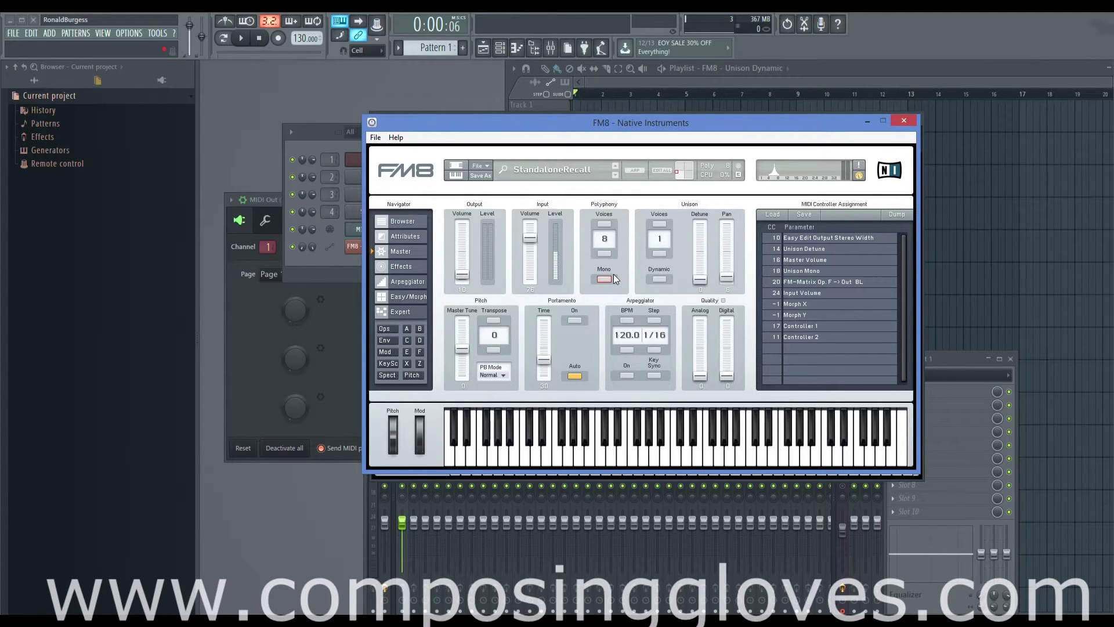
Assign CC 19 to operator B's output level in the FM matrix with MIDI learn, and return to the Master page's controller assignments
left_click(419, 328)
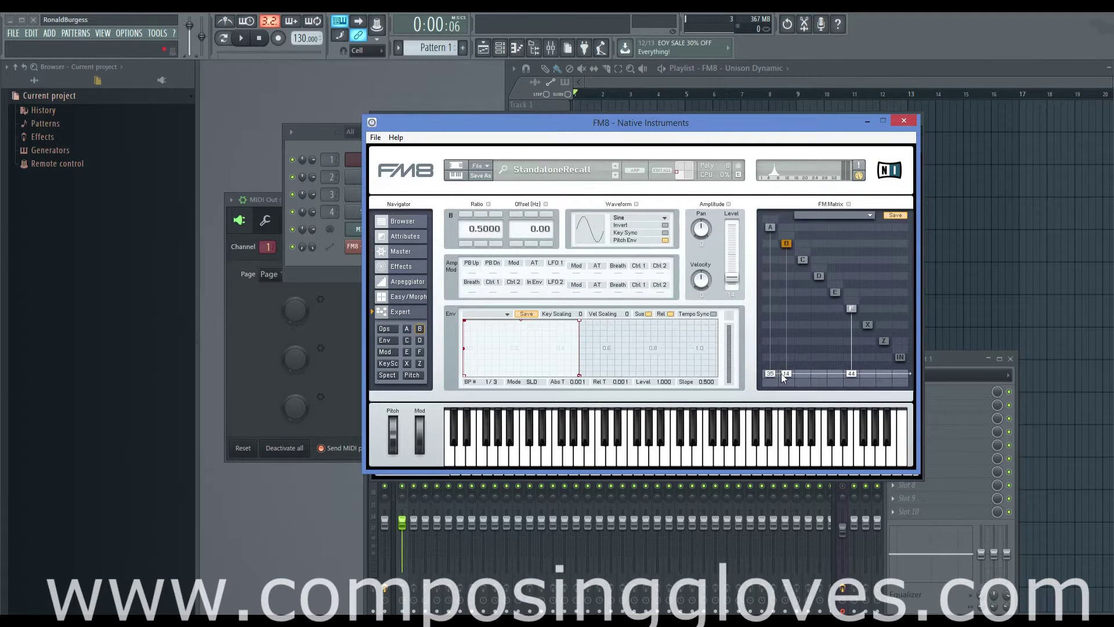
mouse_move(788, 372)
left_mouse_down()
mouse_move(786, 303)
mouse_move(789, 375)
left_mouse_up()
left_click(405, 241)
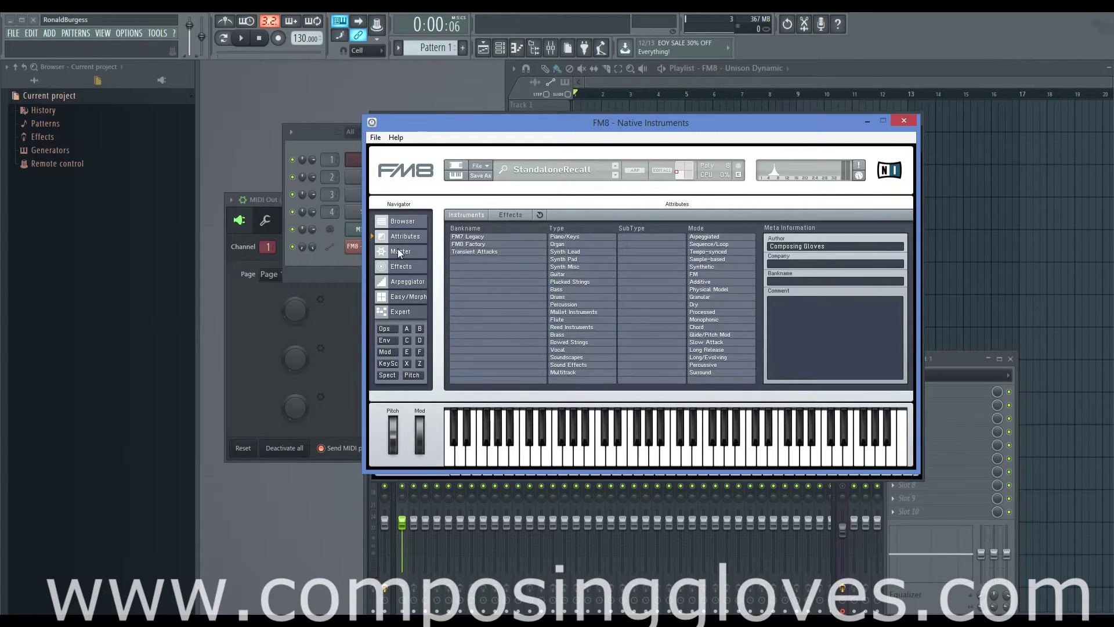
left_click(398, 248)
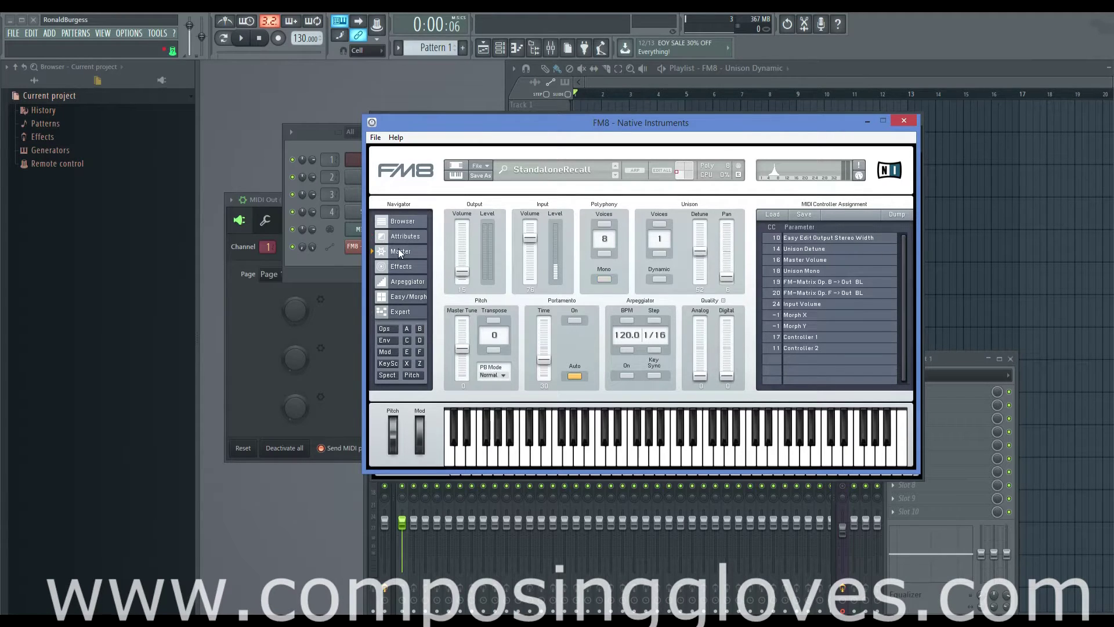
Enable Data entry under MIDI Assign in the FM8 options
left_click(480, 165)
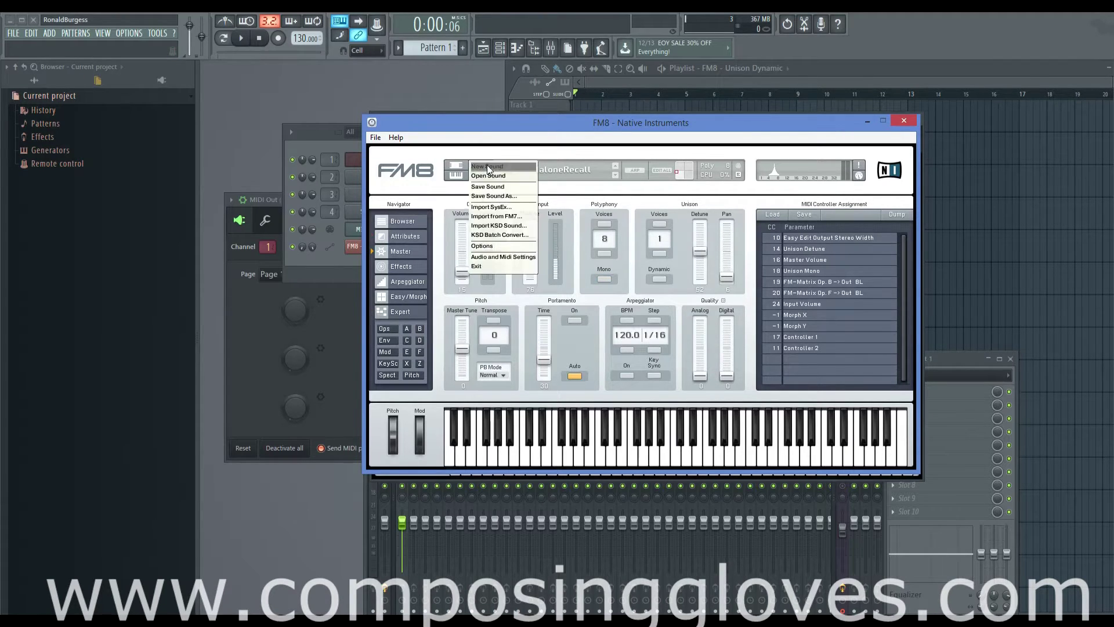
left_click(519, 246)
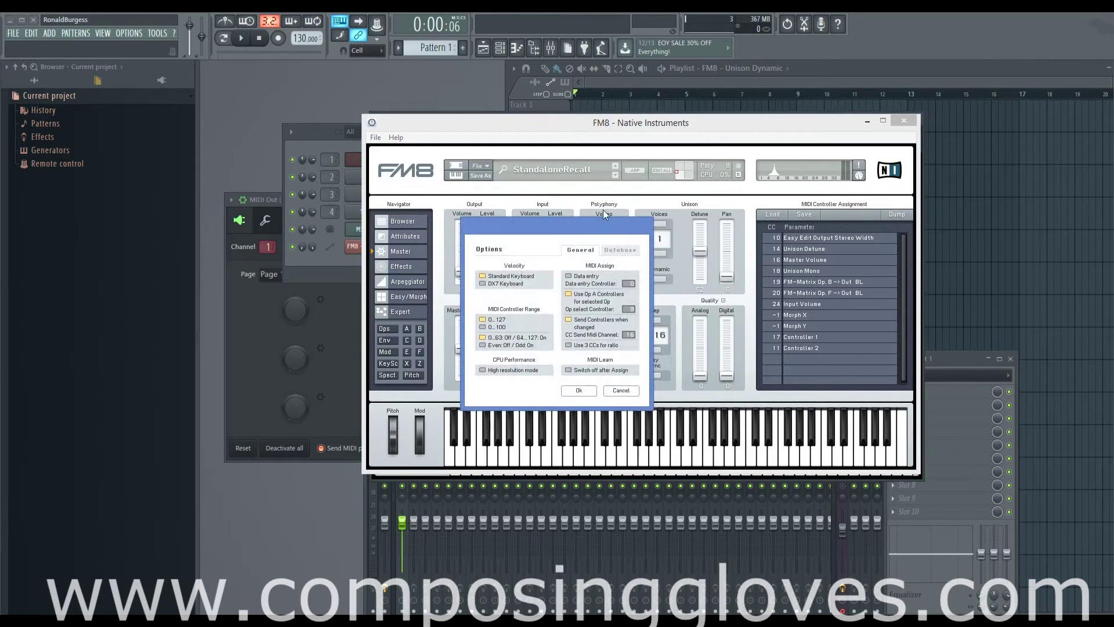
left_click_drag(590, 225, 608, 151)
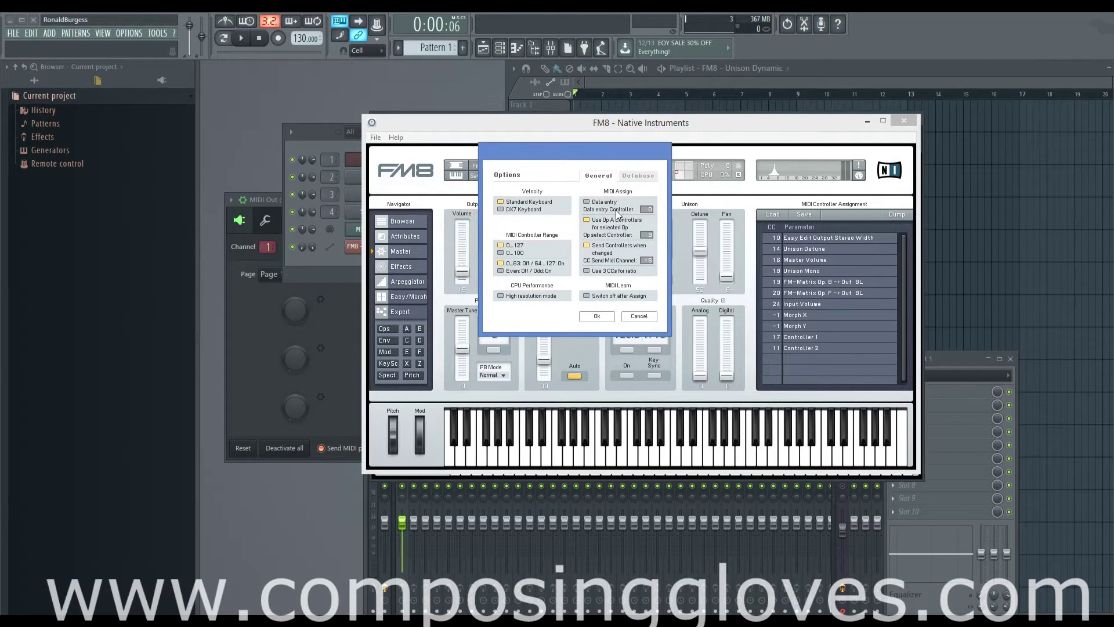
left_click(609, 208)
left_click(597, 316)
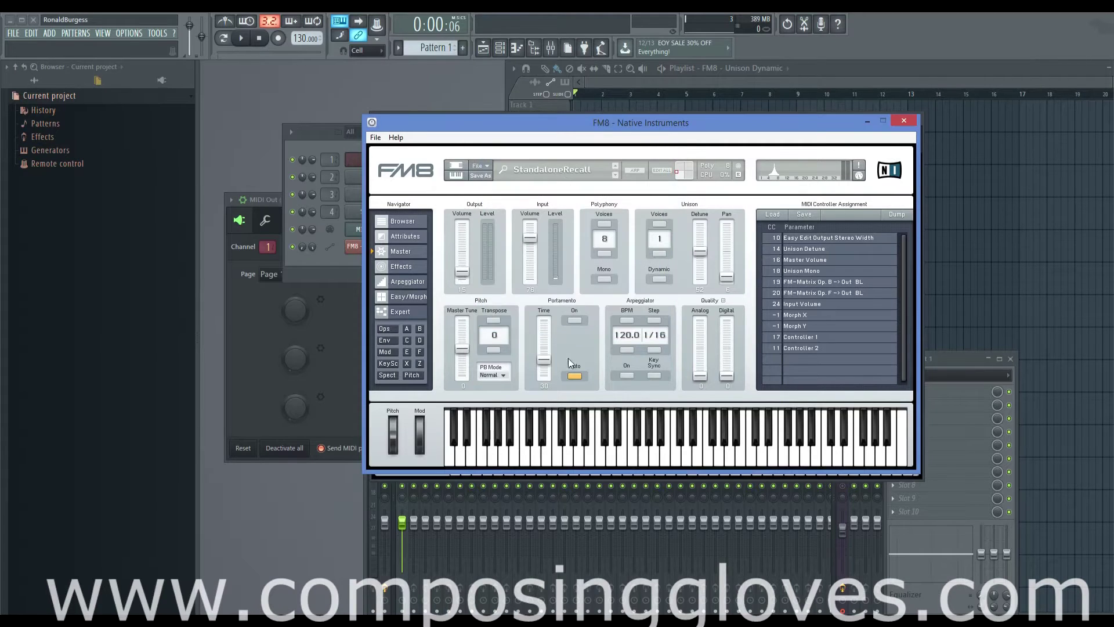
On the Expert page, use data entry to set the ratio to 0.0000 for operator A and 18.0000 for operator C
left_click(399, 298)
left_click(407, 312)
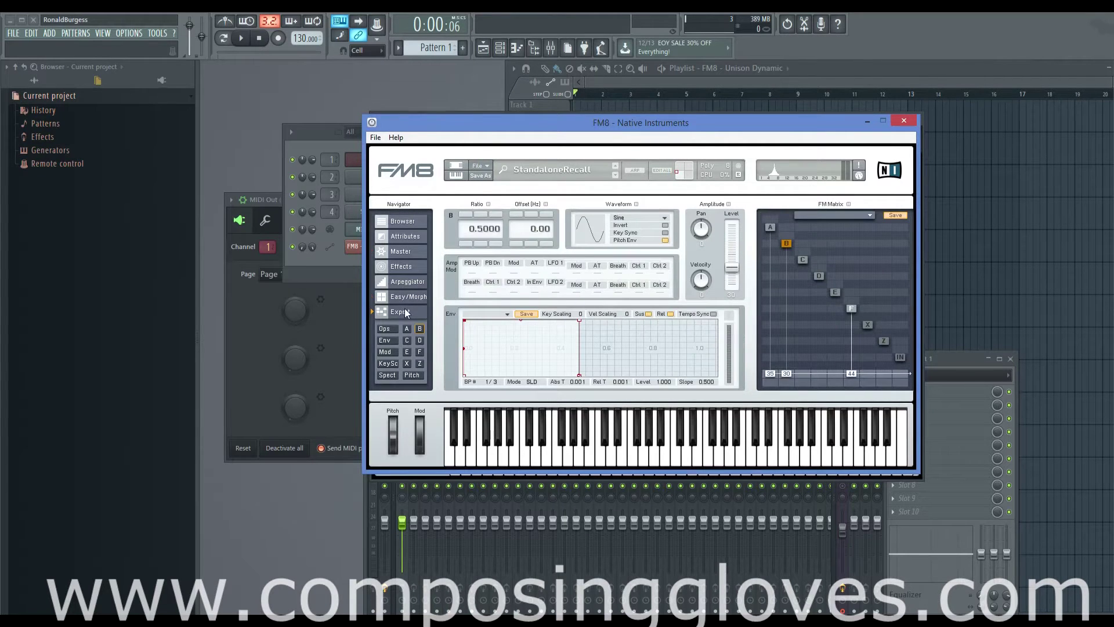
left_click(770, 227)
left_click_drag(468, 231, 471, 283)
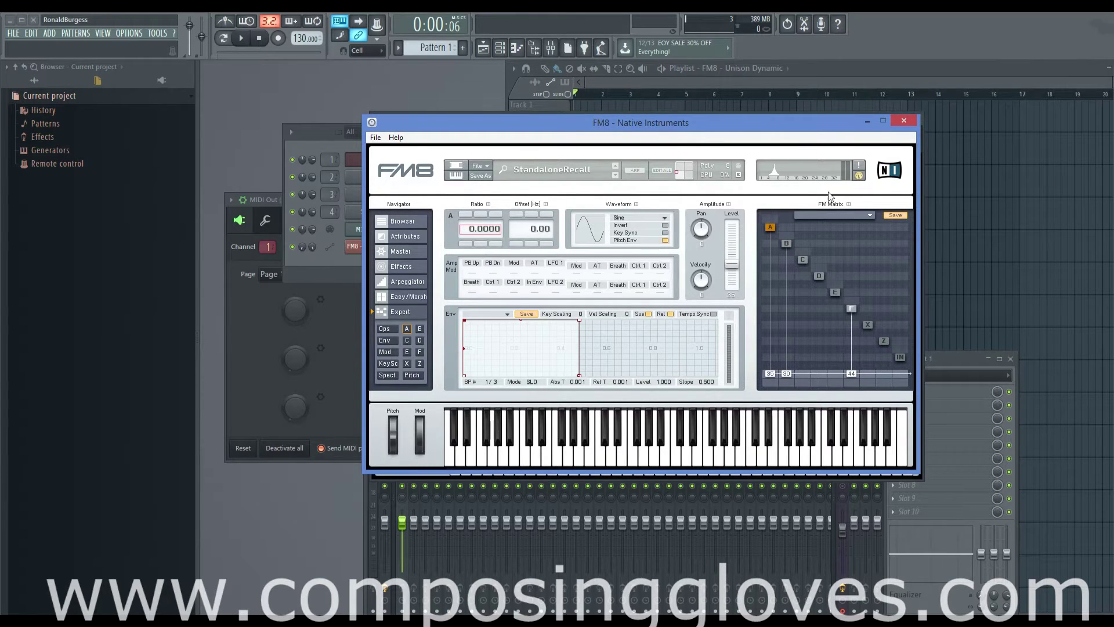
scroll(479, 230, "up", 16)
left_click(803, 260)
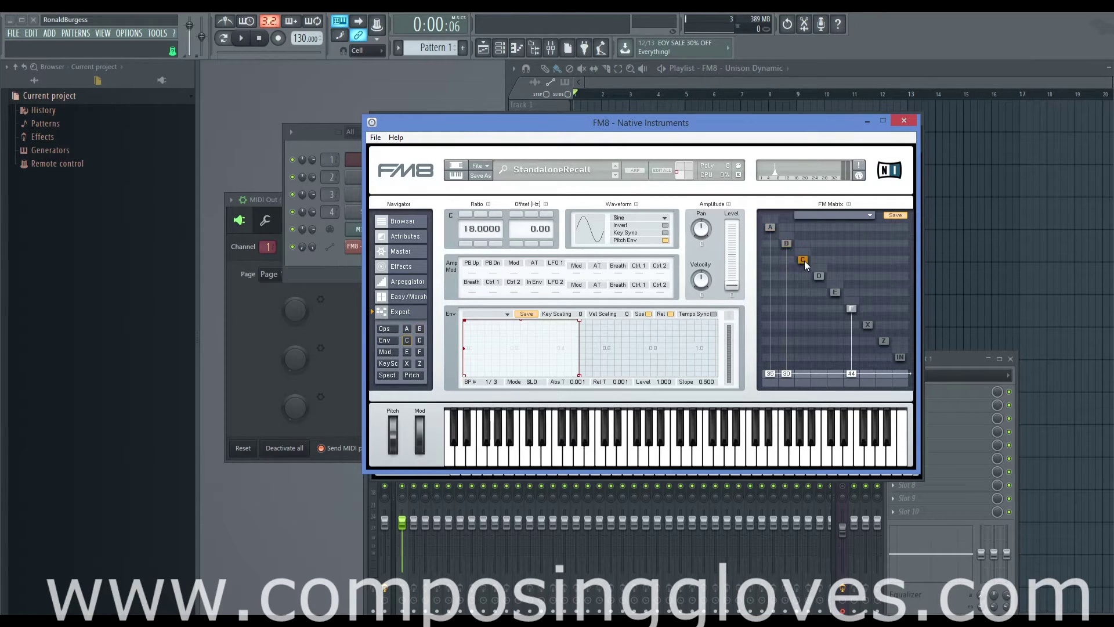
Turn off Use Op A Controllers for selected Op in the options, check operators B and A, and review the MIDI Assign settings
left_click(480, 166)
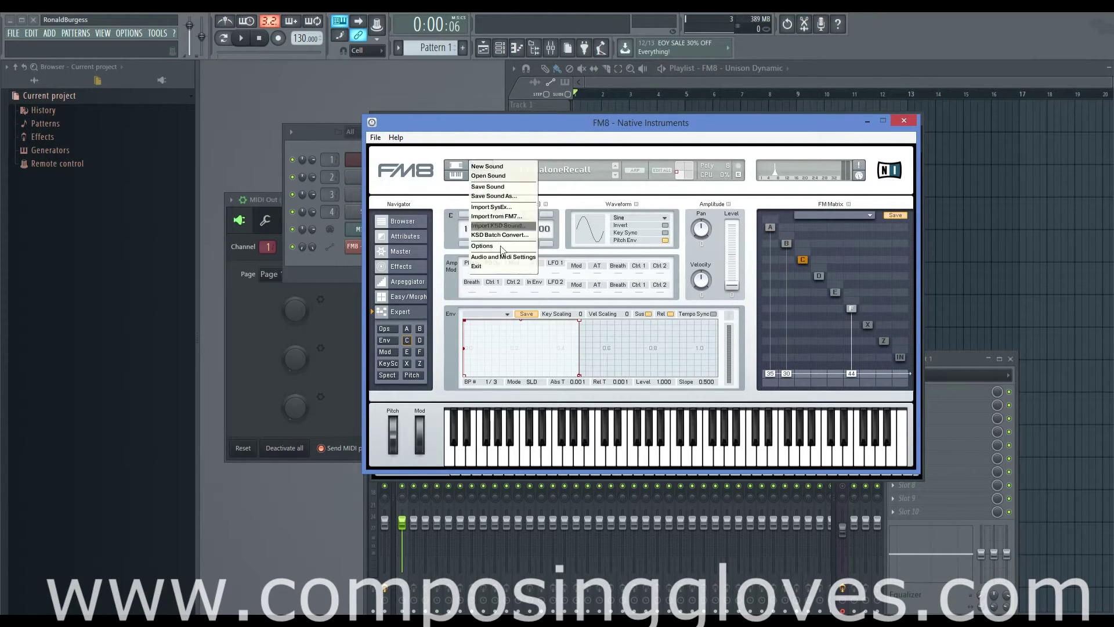
left_click(506, 246)
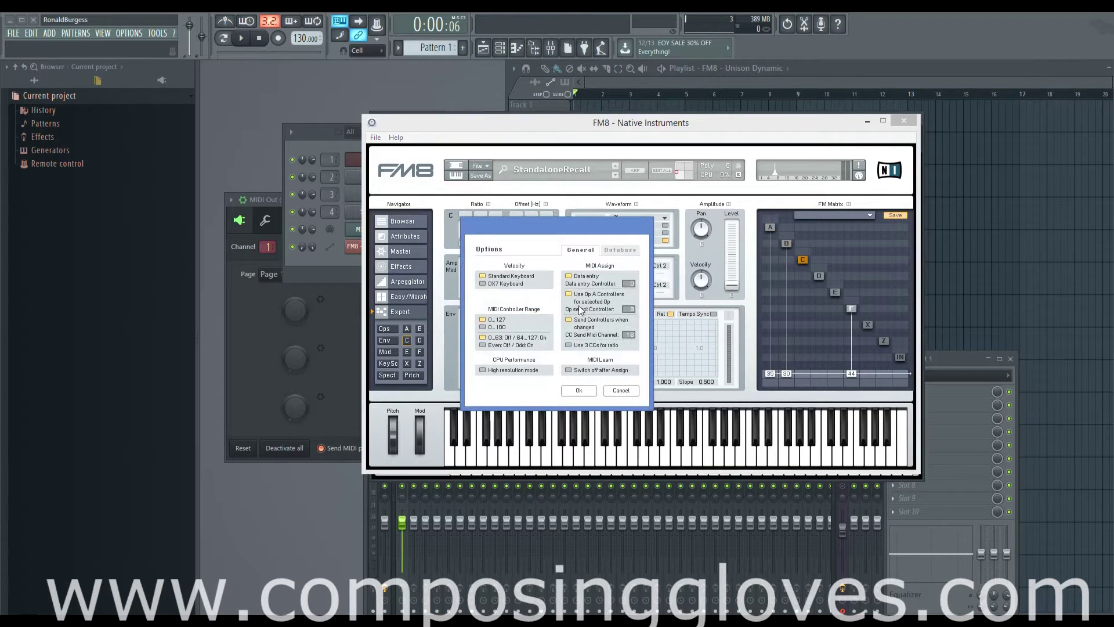
left_click(579, 390)
left_click(788, 243)
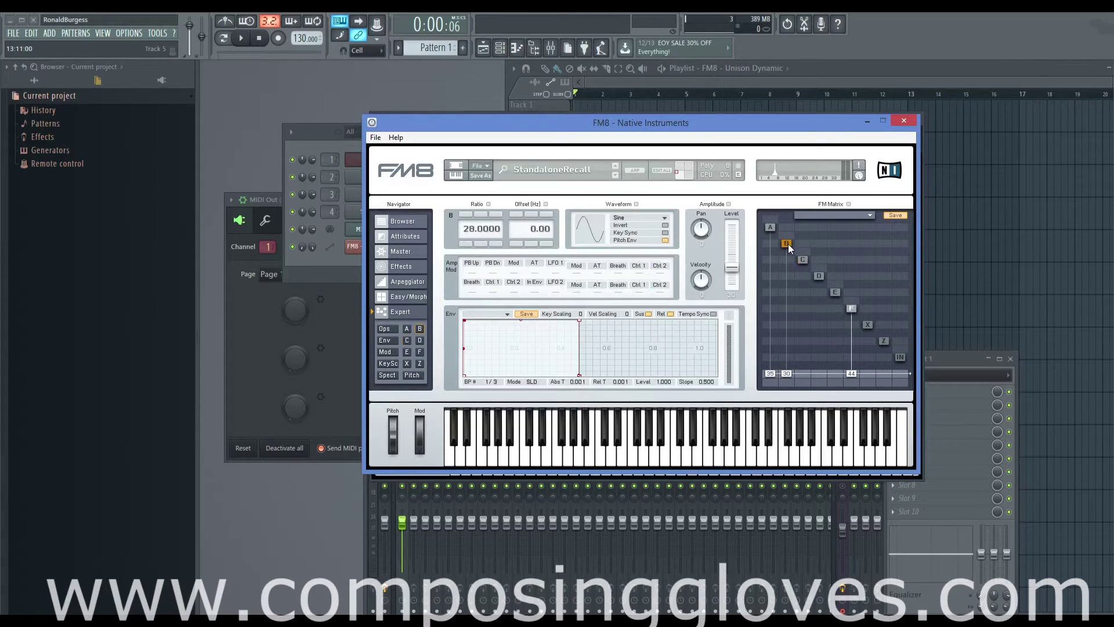
left_click(771, 228)
left_click(479, 166)
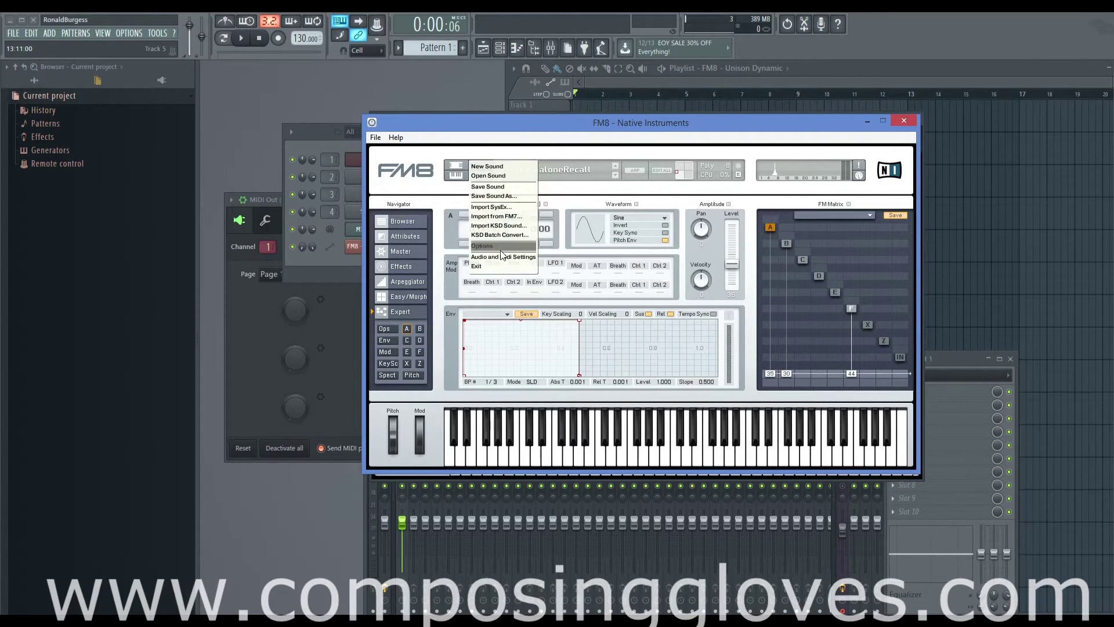
left_click(482, 246)
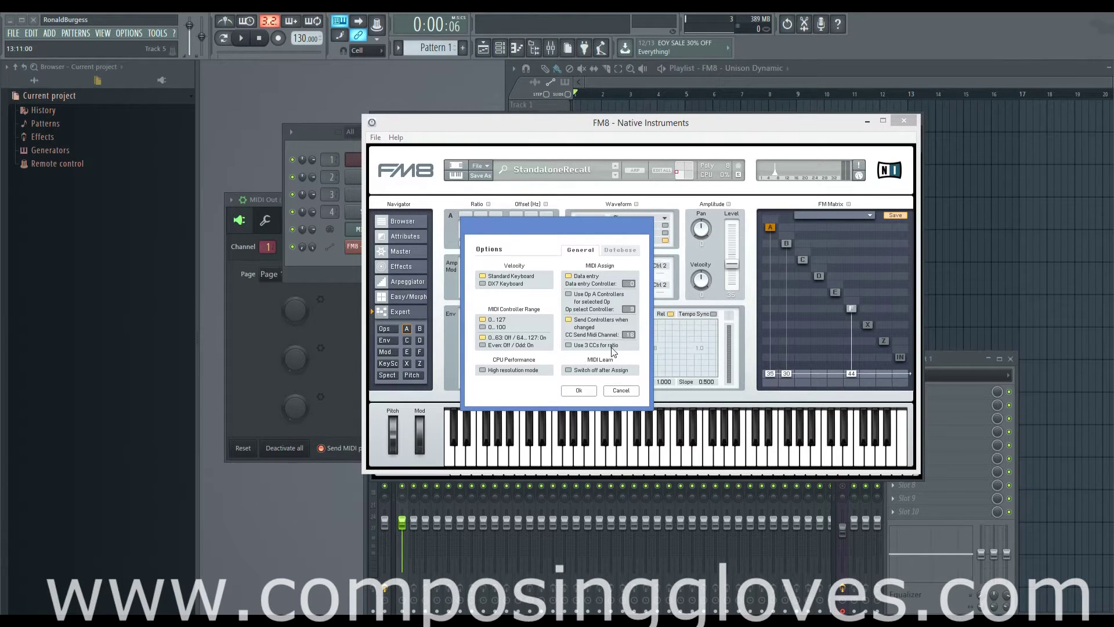
left_click_drag(582, 232, 452, 227)
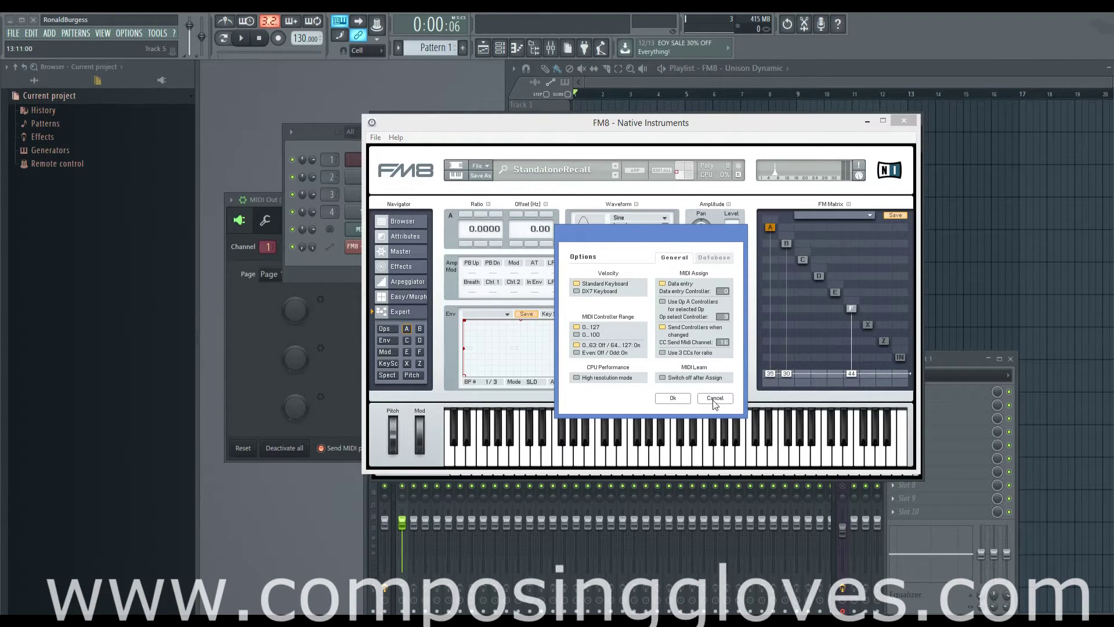
left_click(675, 399)
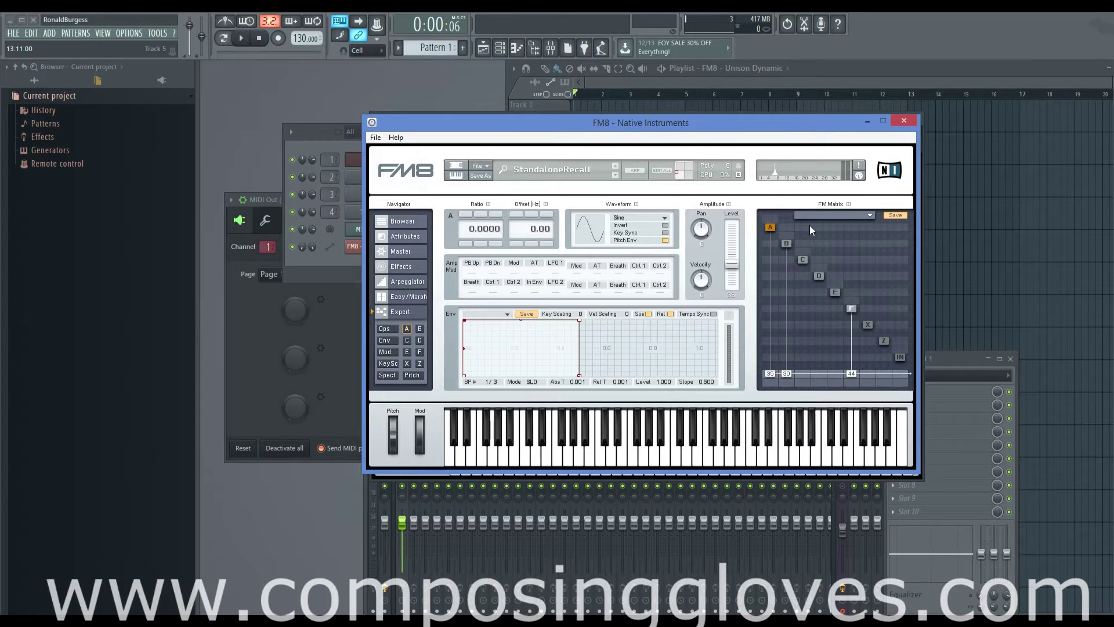
Minimize the standalone FM8 and show the Master page of the FM8 plugin hosted in FL Studio
left_click(868, 122)
left_click_drag(749, 120, 720, 137)
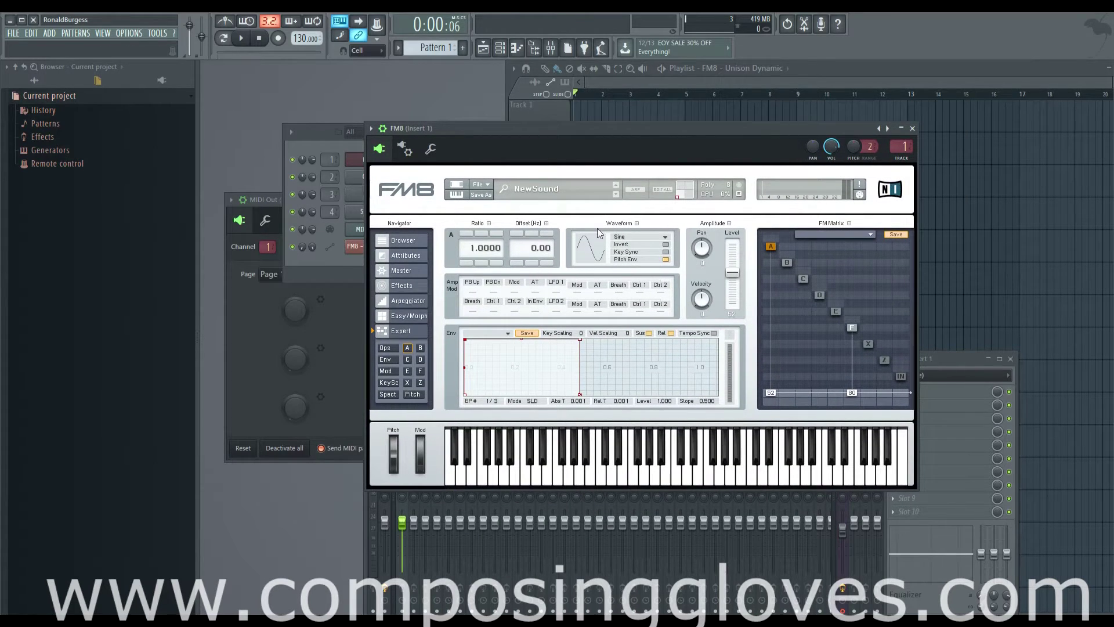
left_click(401, 258)
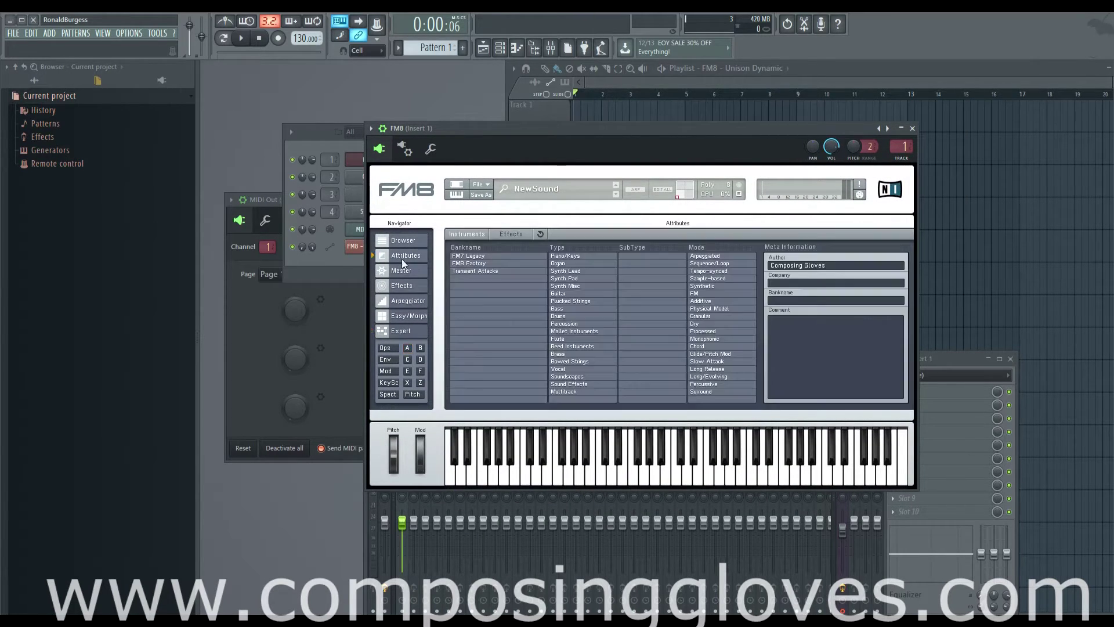
left_click(408, 270)
Look at the plugin's MIDI Assign options and close them without changes
left_click(483, 186)
left_click(517, 268)
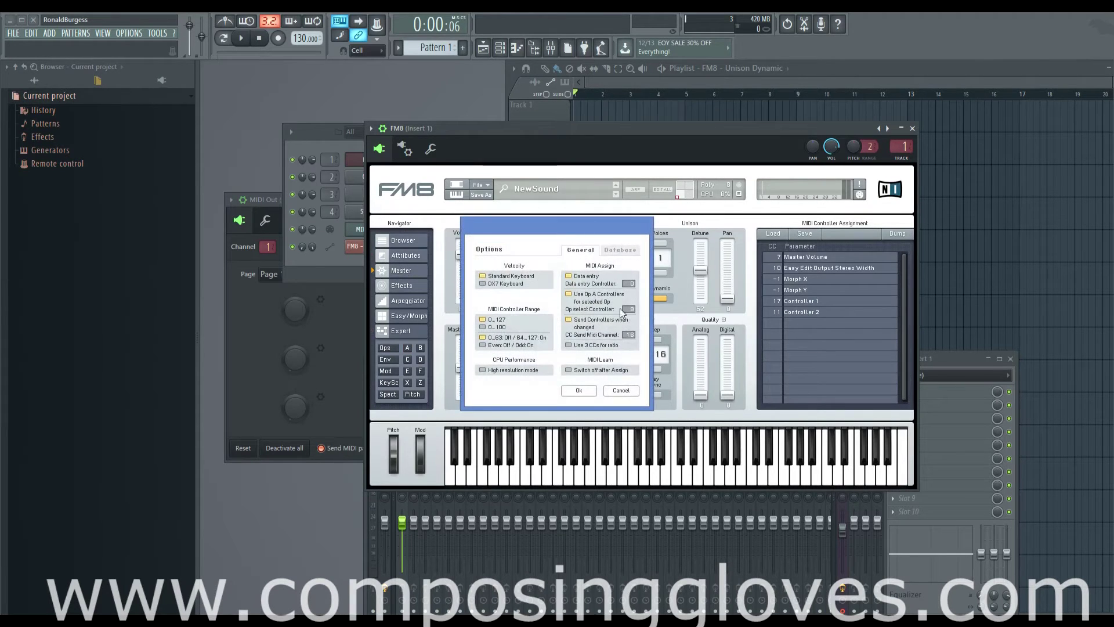
left_click(621, 390)
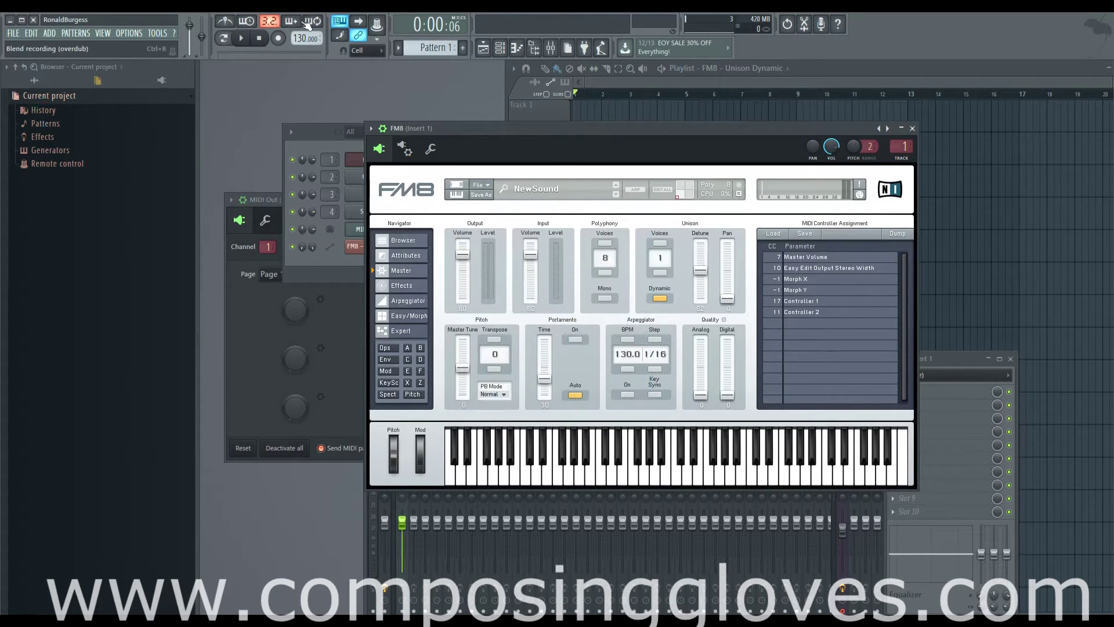
Use multilink to controllers to link the FM8 plugin's Unison Detune slider to a MIDI controller
left_click(700, 271)
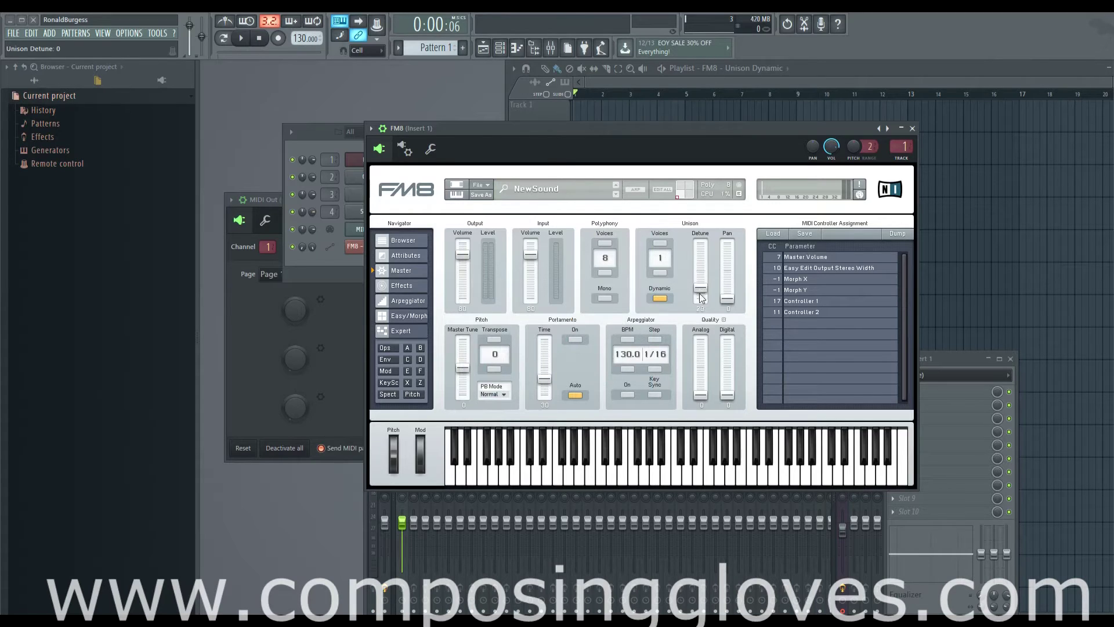
left_click(382, 26)
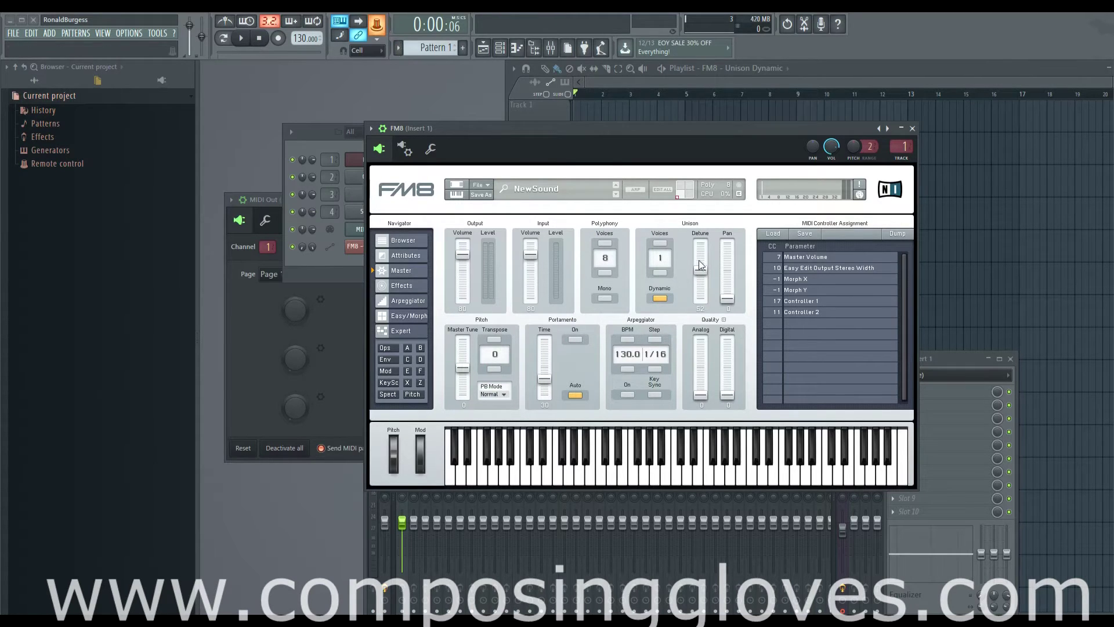
left_click_drag(701, 265, 700, 273)
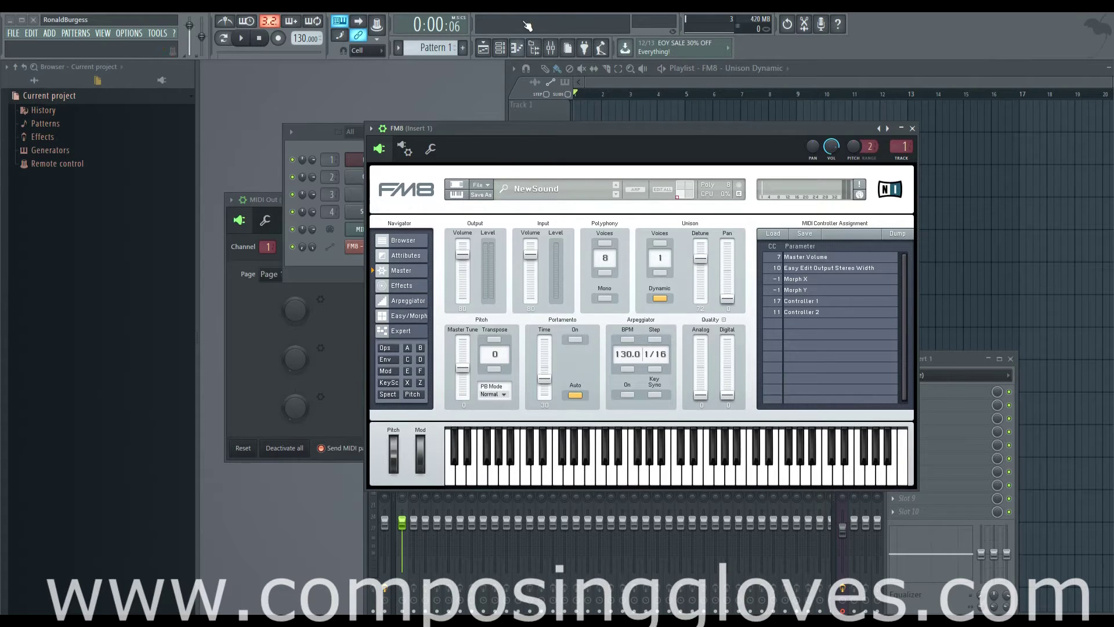
List the FM8 plugin's parameters in the browser and move Unison Detune with multilink to controllers on
left_click(371, 129)
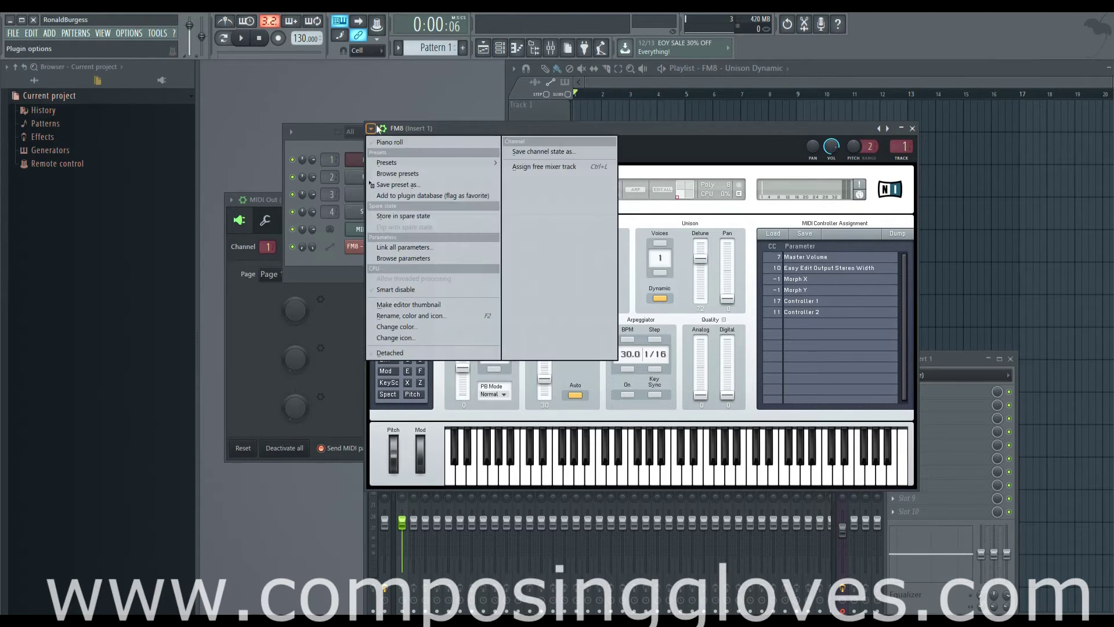
left_click(456, 258)
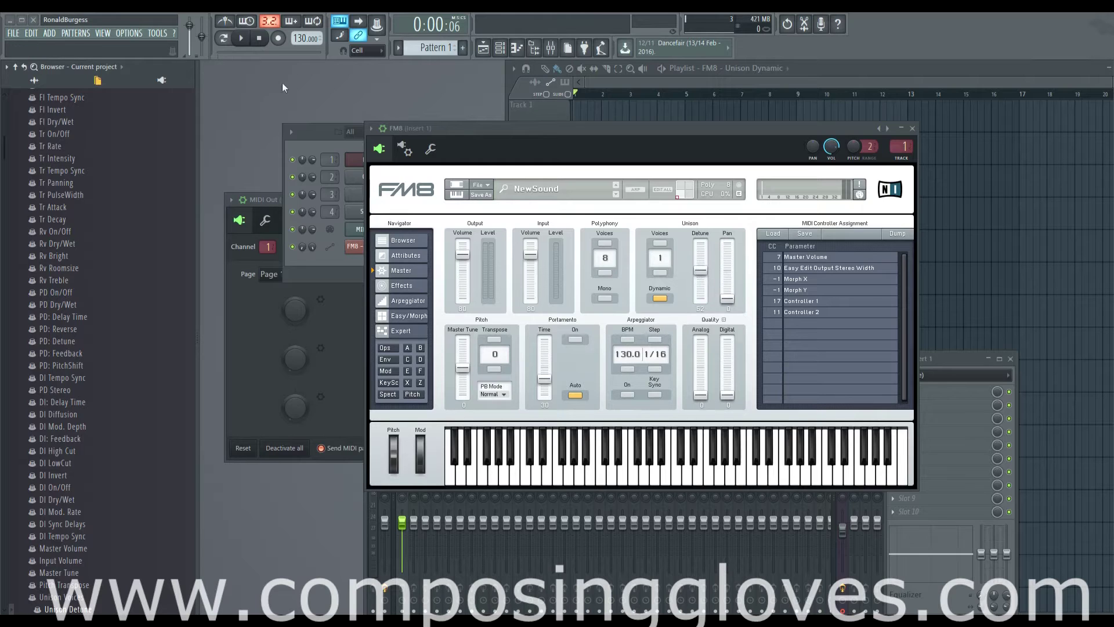
key("ctrl+m")
key("ctrl+m")
key("ctrl+m")
key("ctrl+j")
left_click_drag(700, 282, 701, 271)
key("ctrl+j")
Open the link-to-controller settings of the Unison Detune parameter in the browser and accept them
right_click(84, 609)
left_click(139, 532)
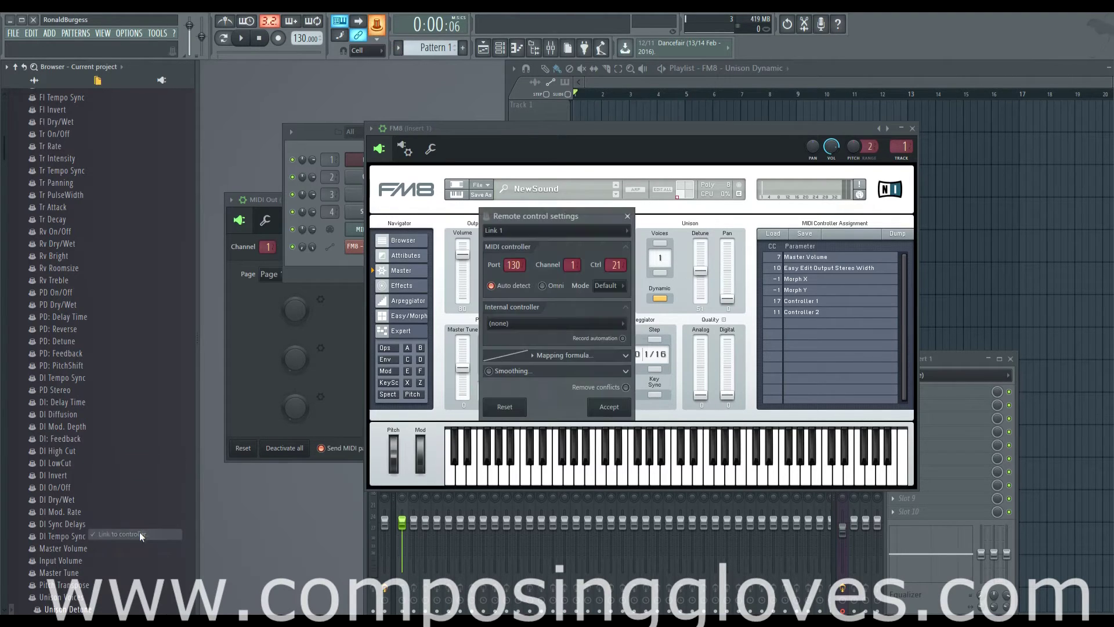
key("Return")
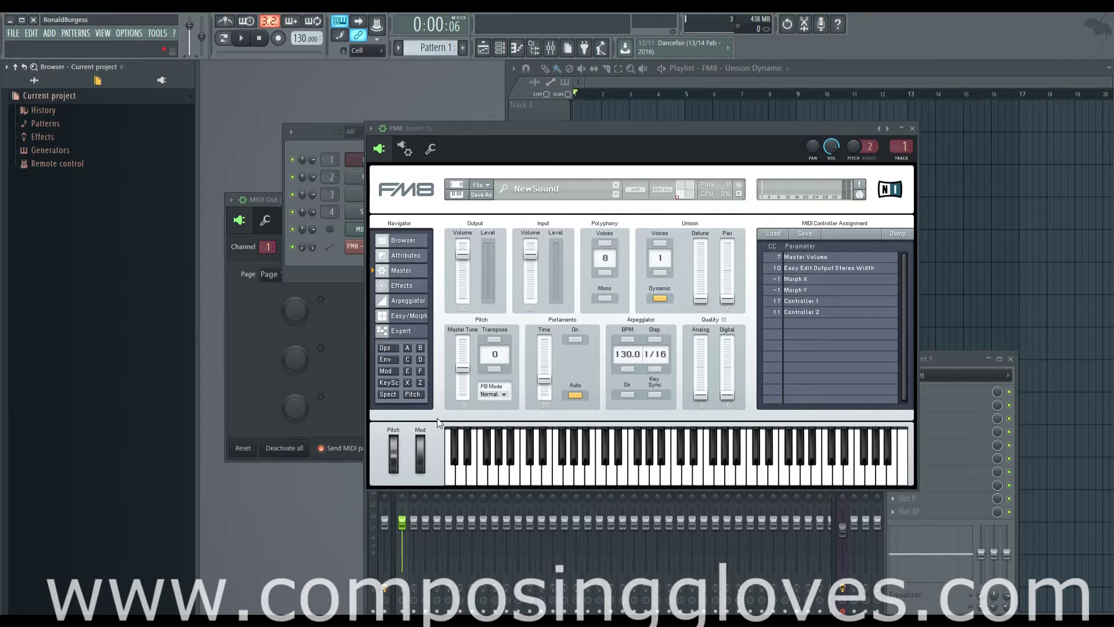
Bring the MIDI Out window forward and use multilink to controllers to link its first knob on Page 1
left_click(228, 265)
left_click_drag(336, 201, 350, 133)
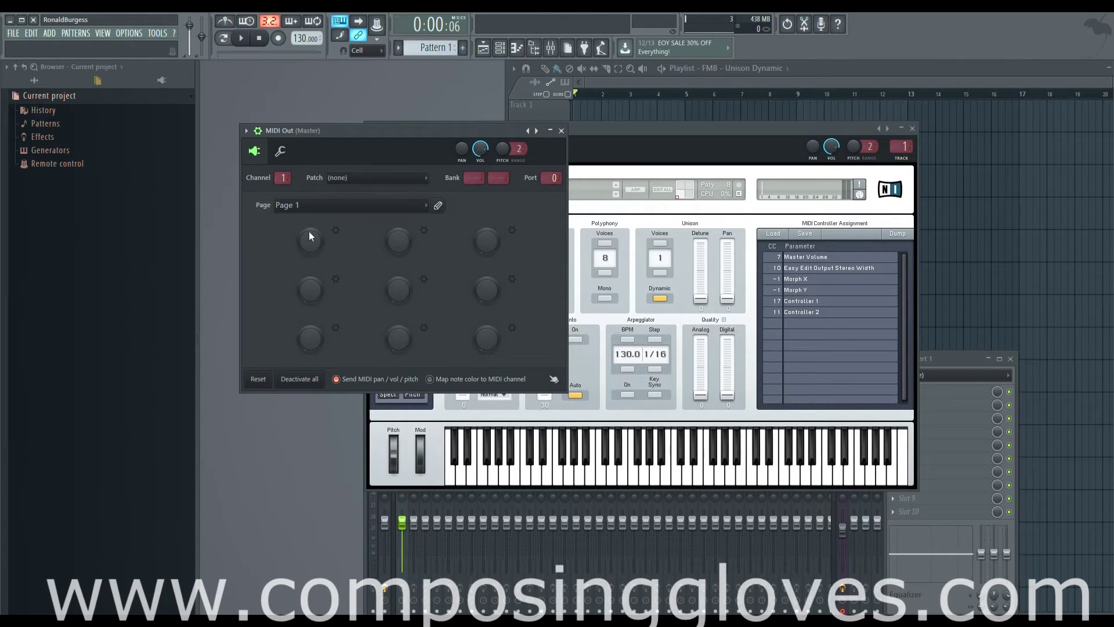
left_click_drag(700, 299, 704, 255)
left_click(377, 23)
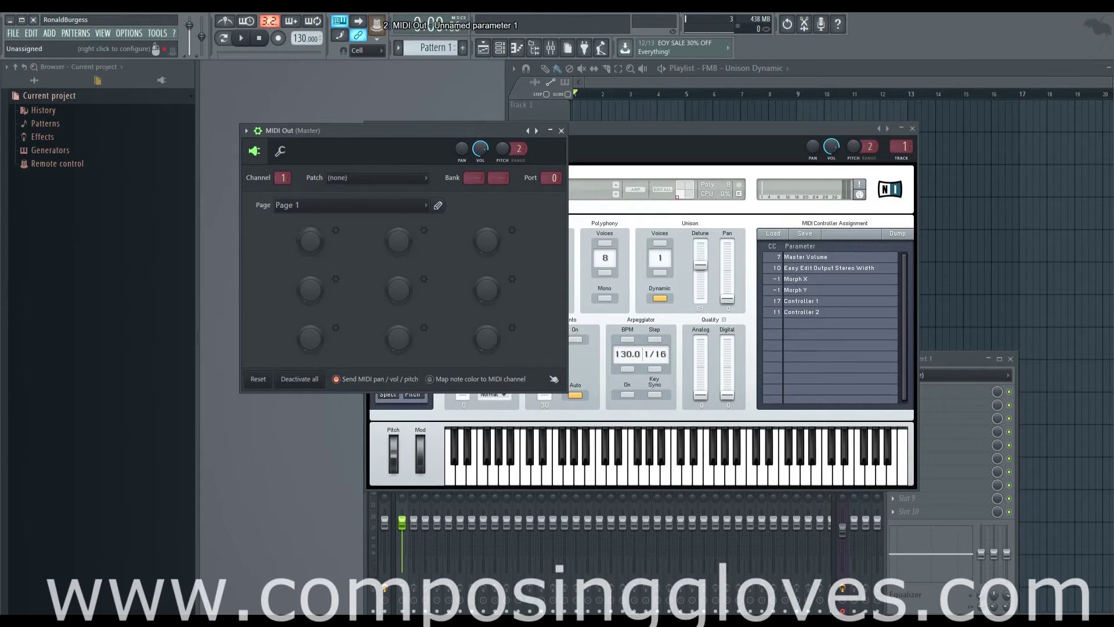
left_click_drag(460, 131, 450, 111)
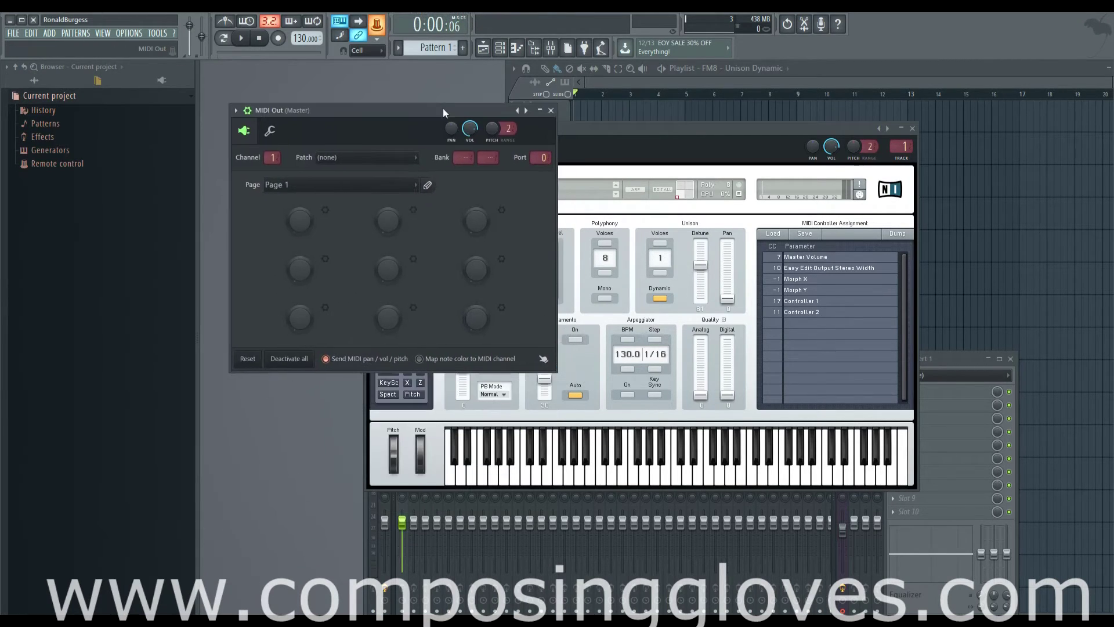
right_click(294, 218)
key("Return")
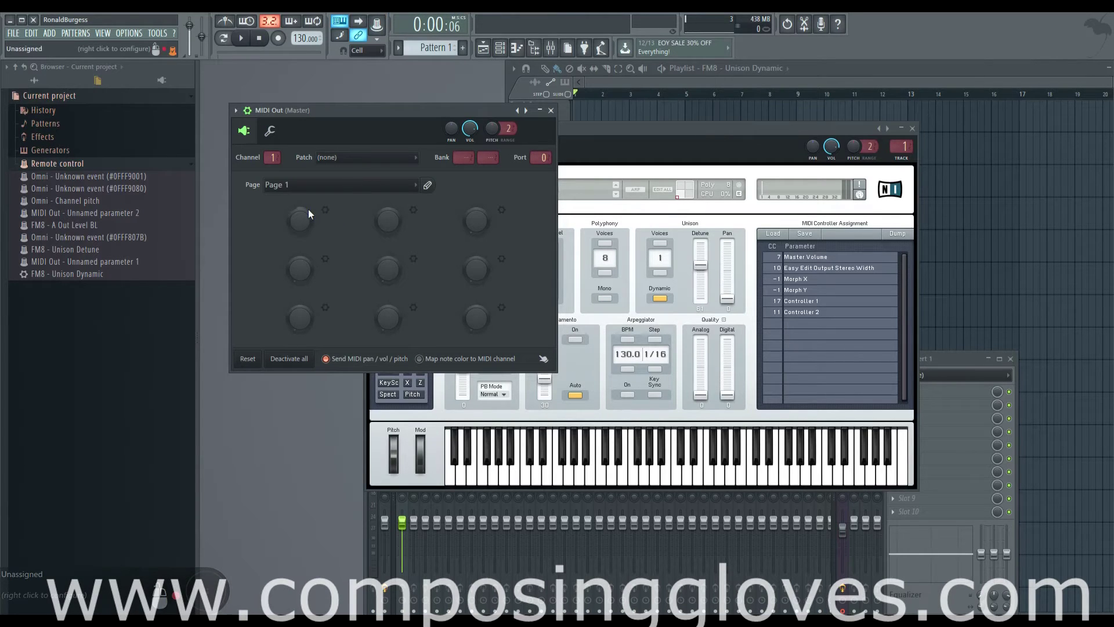
Move MIDI Out aside and use multilink to controllers on the FM8 plugin's Unison Detune slider
left_click_drag(426, 116, 321, 240)
left_click_drag(485, 127, 479, 126)
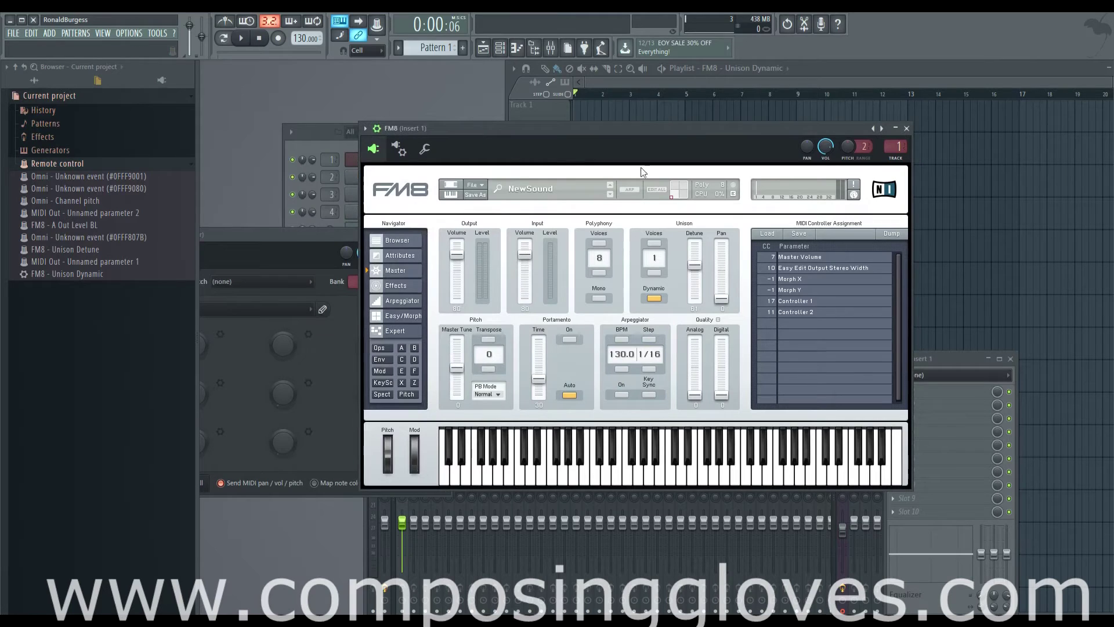
left_click(383, 29)
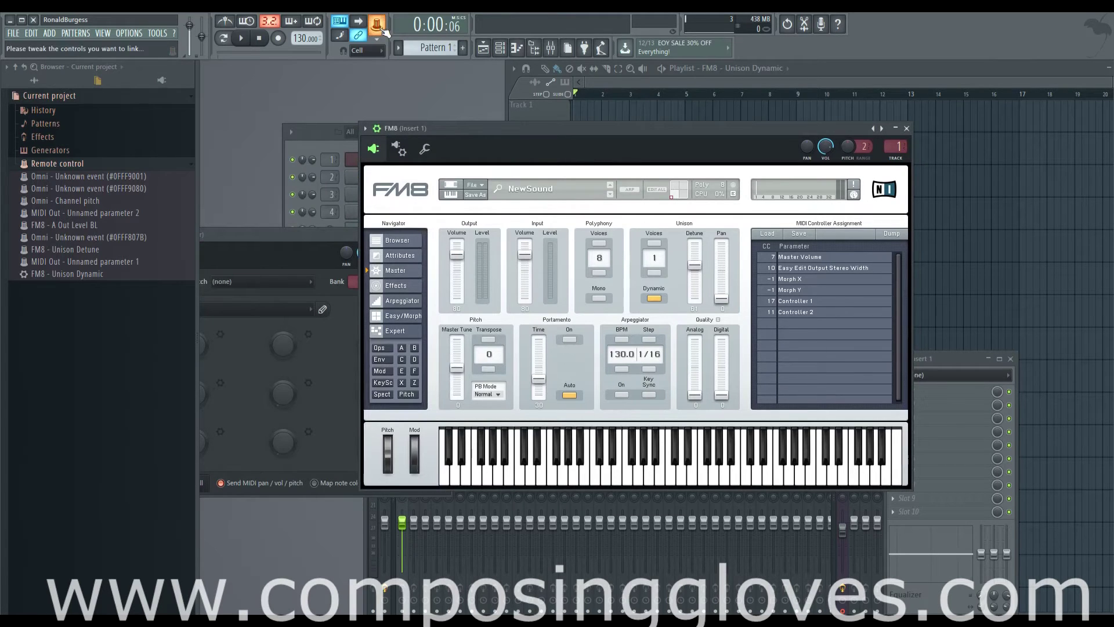
left_click_drag(694, 265, 695, 262)
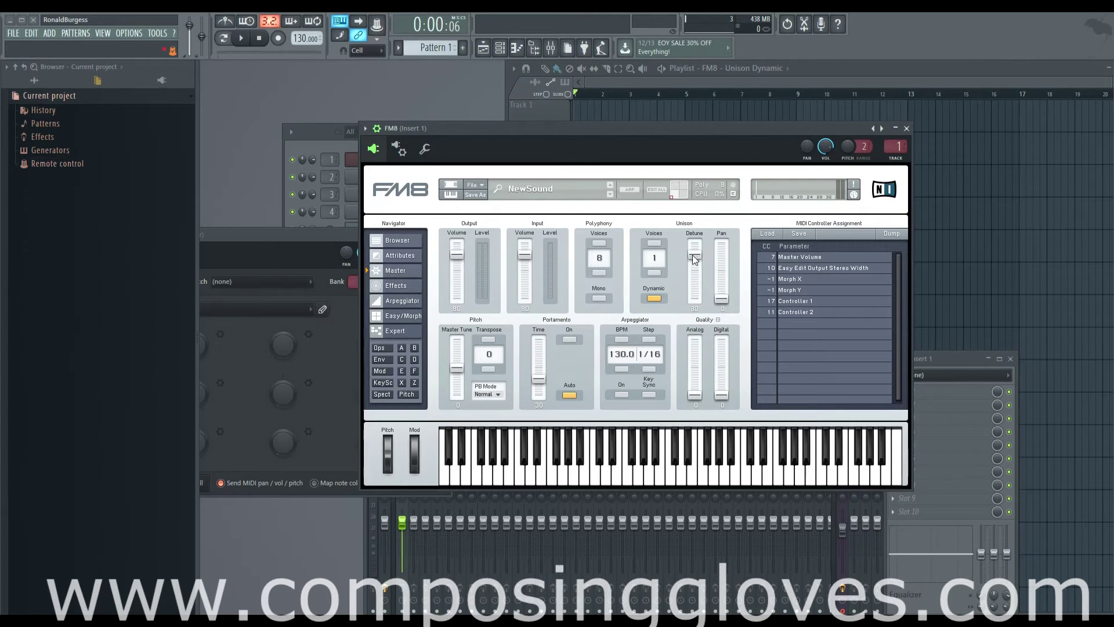
Switch to the standalone FM8, review its MIDI Assign options including Send Controllers when changed, and return to the plugin
key("ctrl+m")
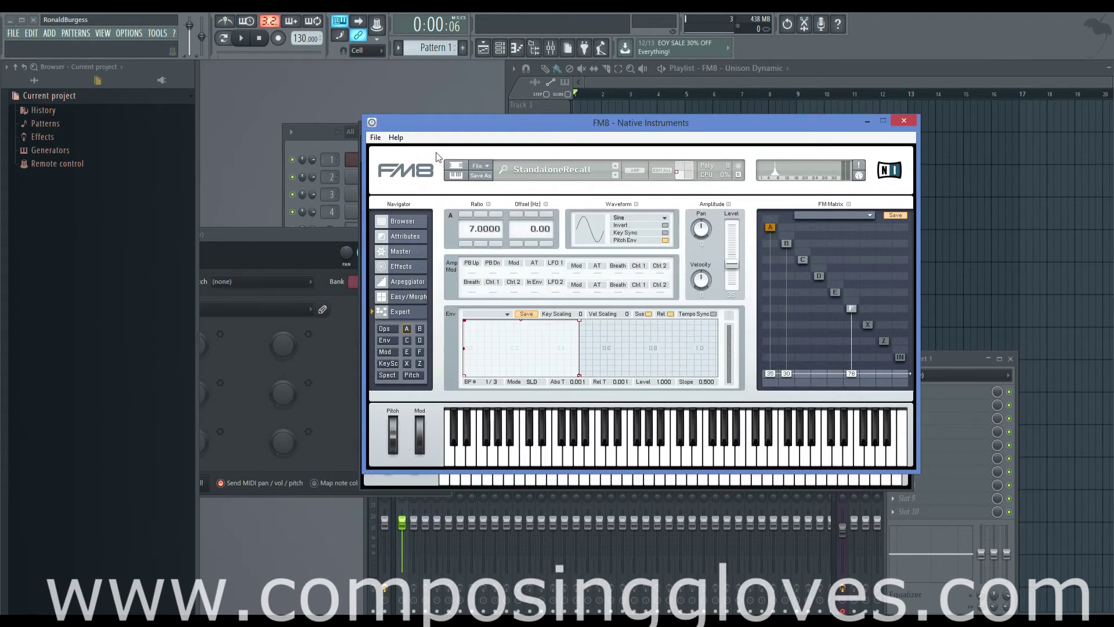
left_click(477, 166)
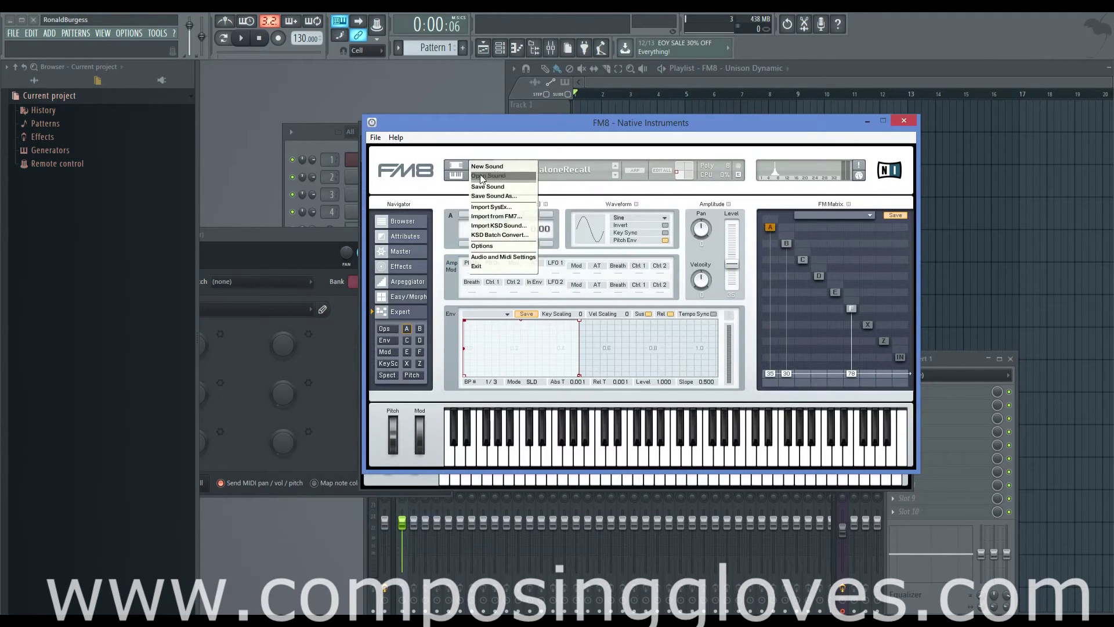
left_click(507, 247)
left_click_drag(568, 228, 584, 190)
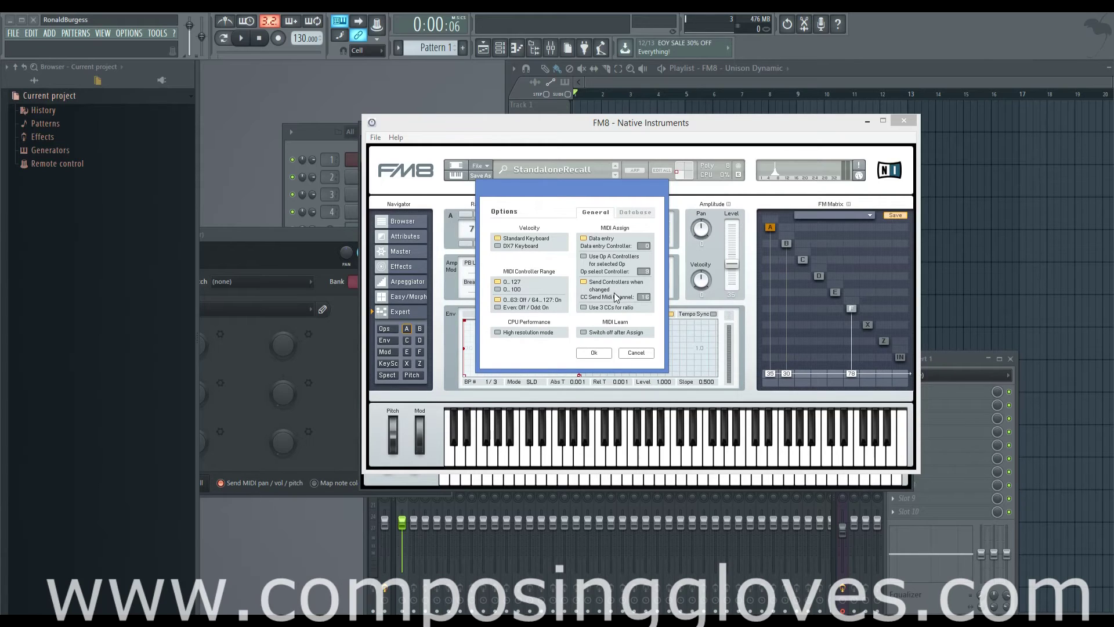
left_click(584, 282)
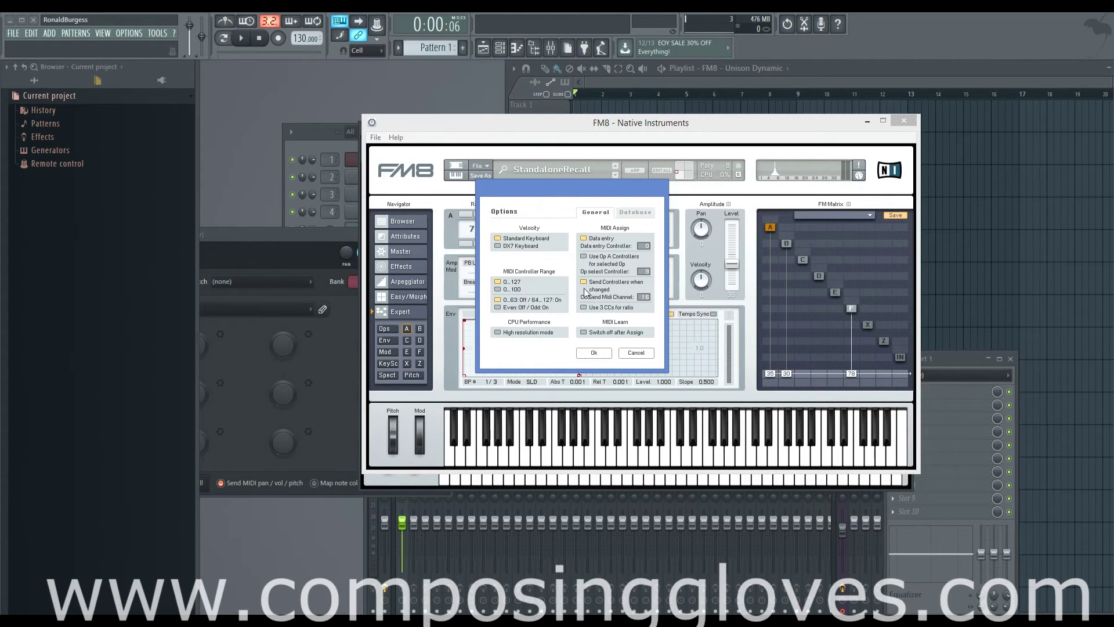
left_click(594, 353)
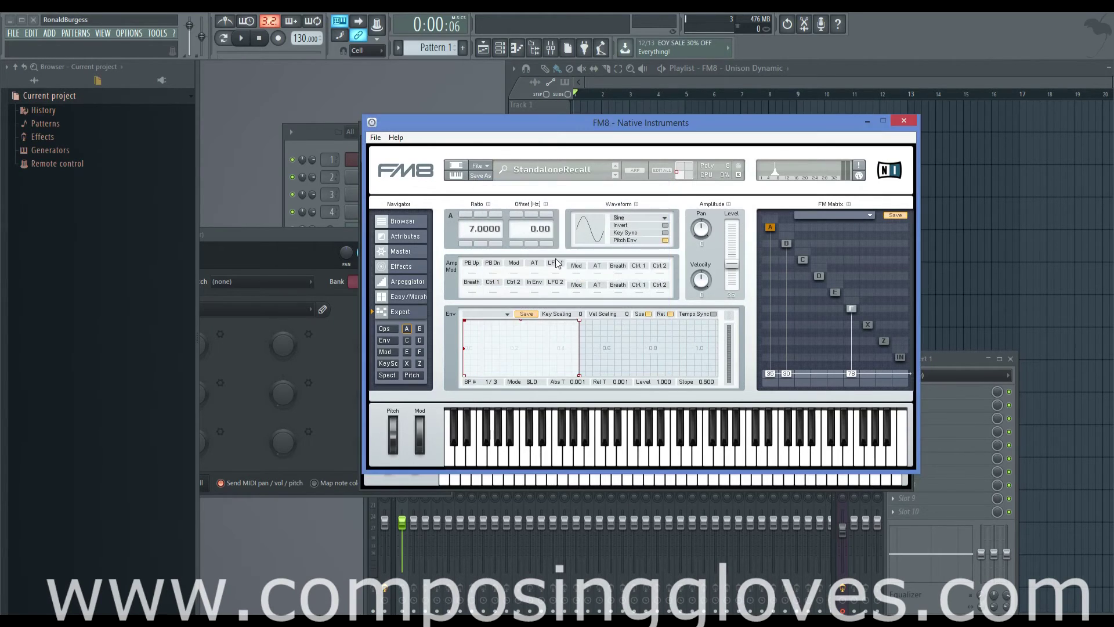
left_click(865, 120)
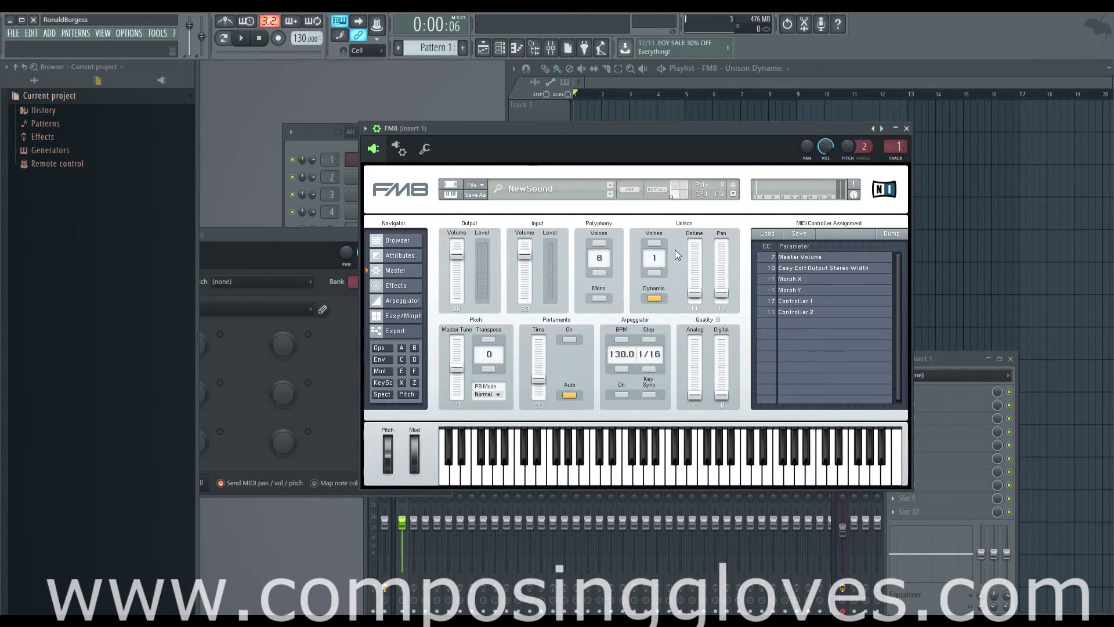
Adjust the plugin's Unison Detune slider and list the FM8 parameters in the browser
left_click(801, 279)
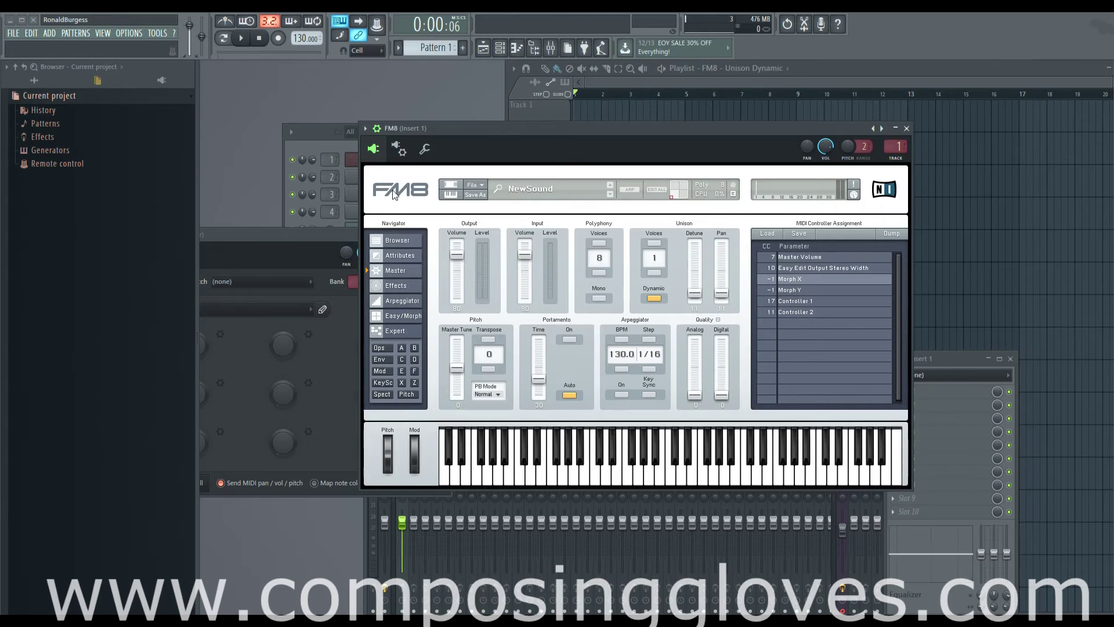
left_click_drag(695, 295, 696, 263)
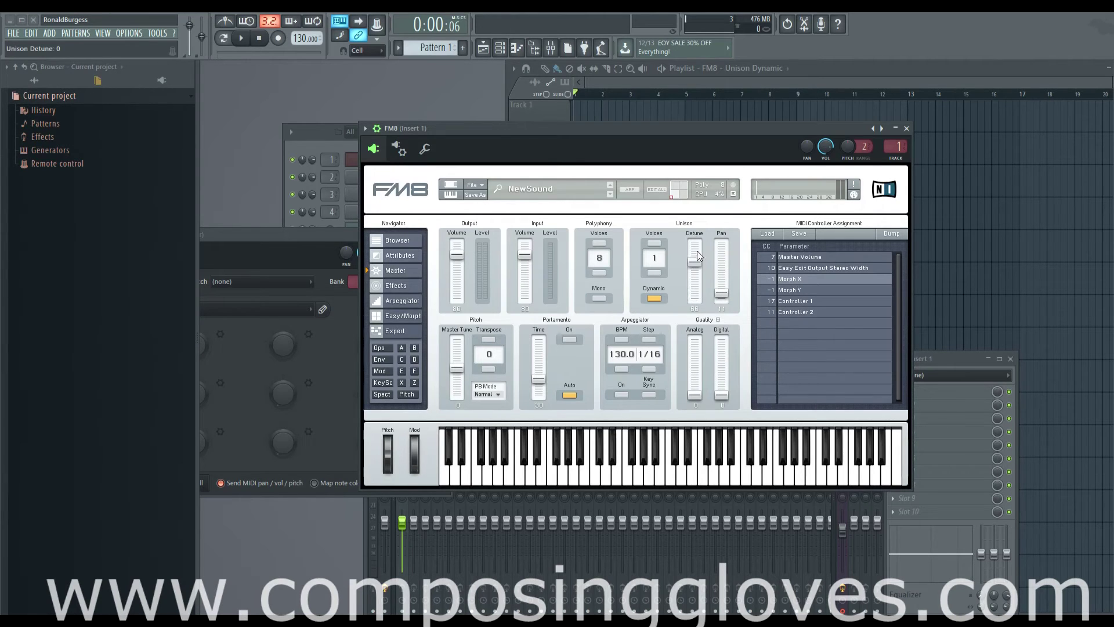
left_click(365, 129)
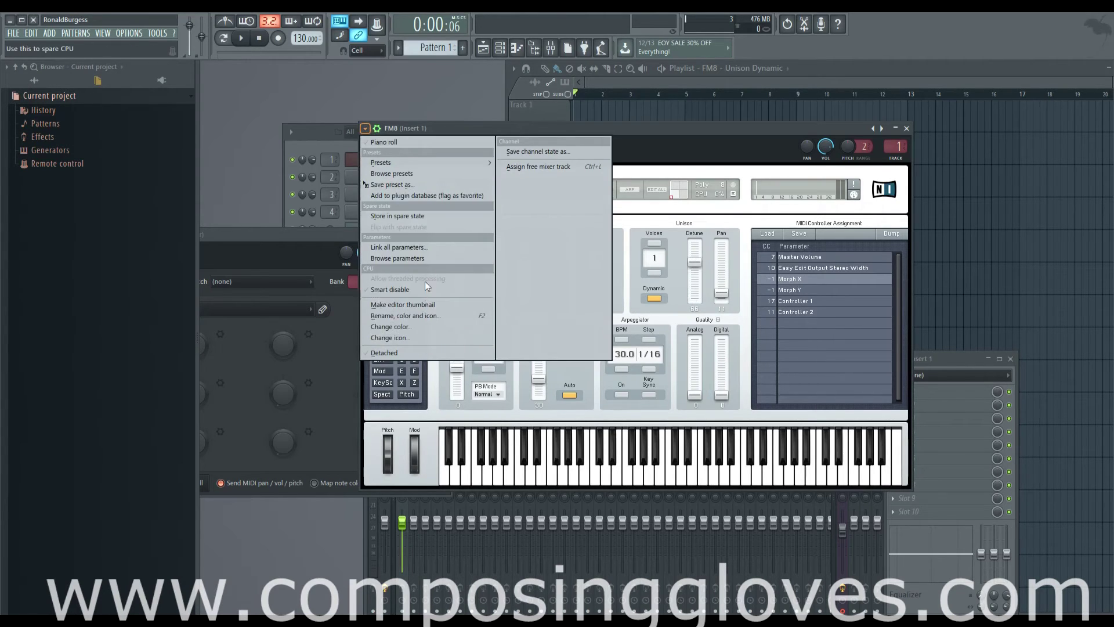
left_click(425, 257)
left_click_drag(696, 270, 696, 282)
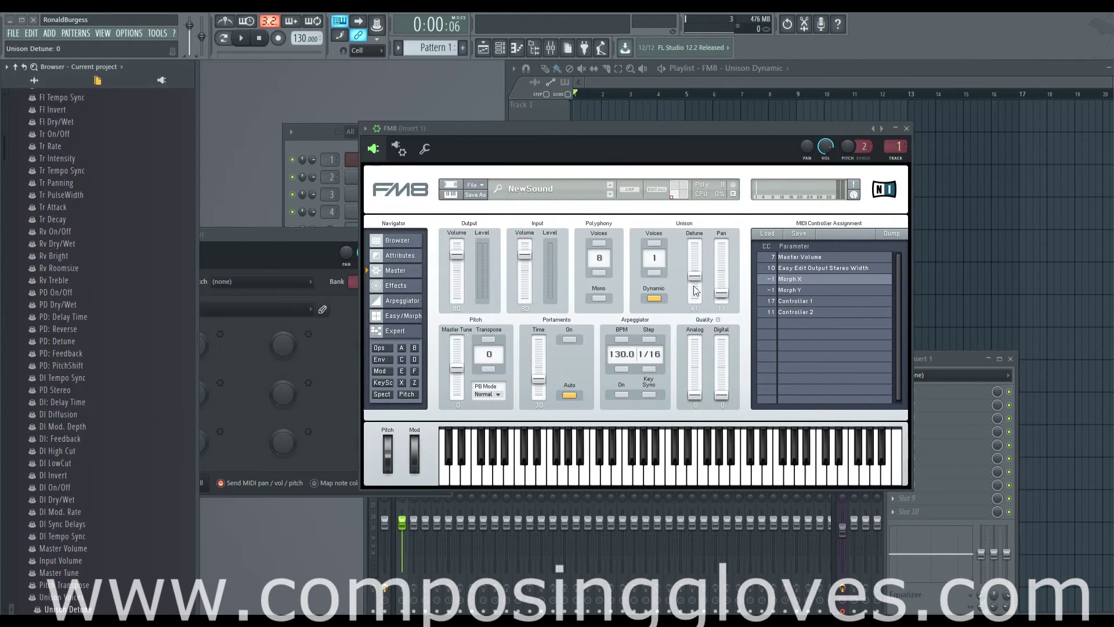
With multilink on, open the browser's Unison Detune link-to-controller settings, toggle the remove conflicts option and accept
left_click(377, 24)
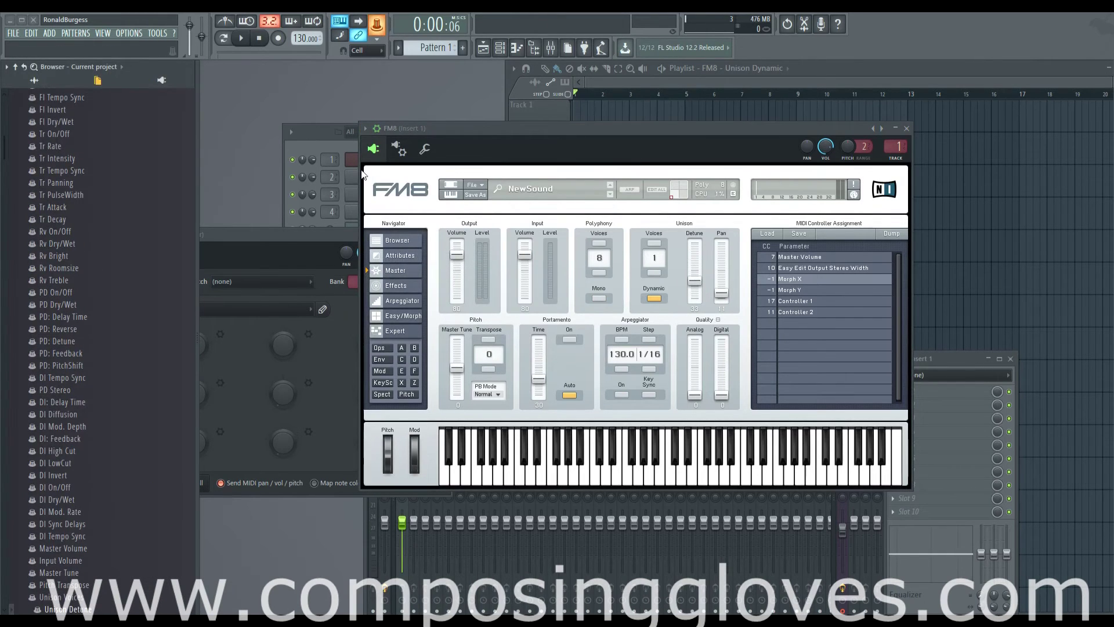
right_click(116, 607)
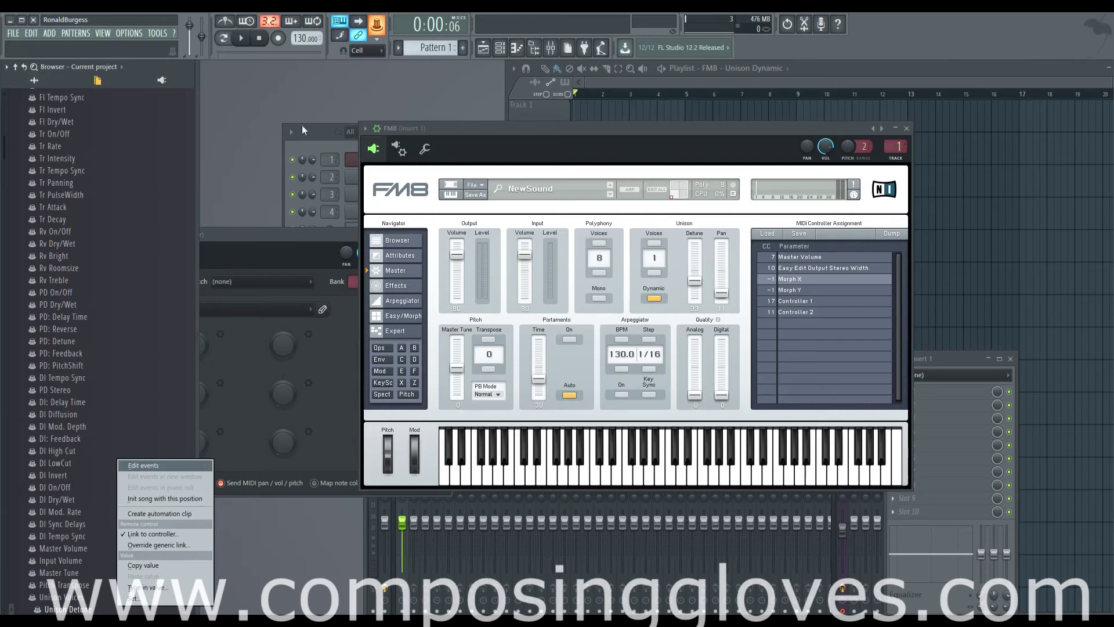
left_click(169, 535)
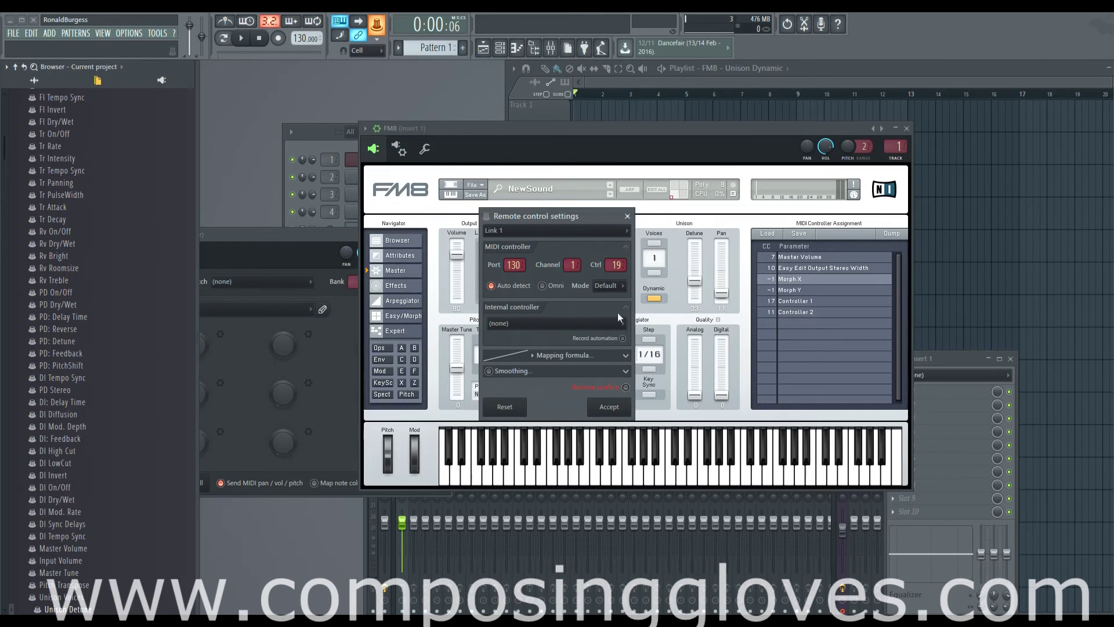
left_click(626, 388)
left_click(609, 408)
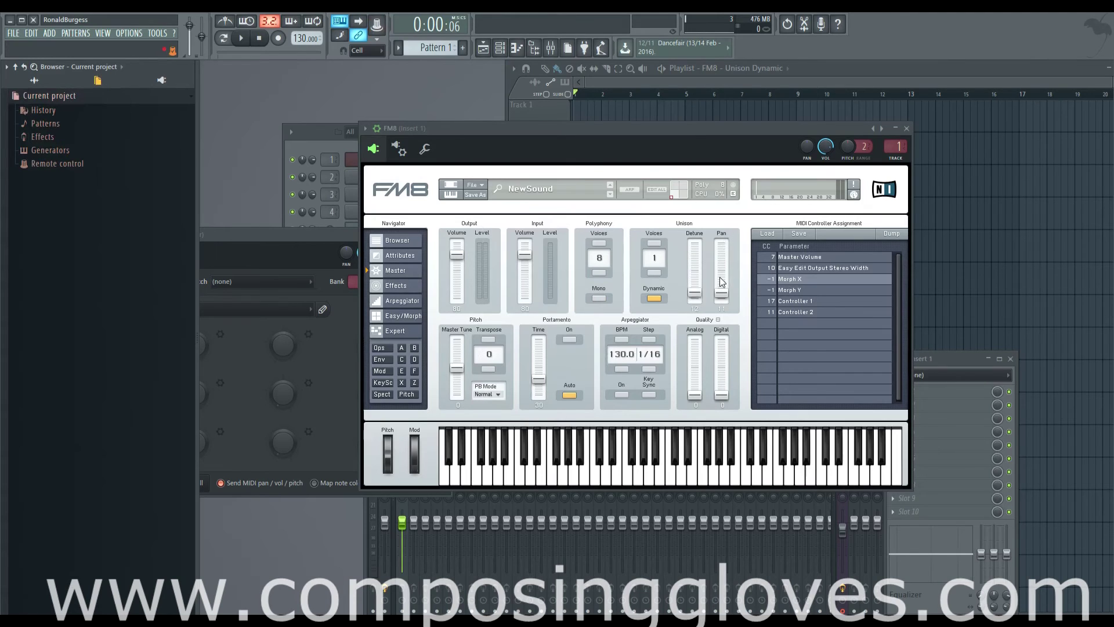
List the FM8 parameters in the browser again, toggle remove conflicts in Unison Detune's controller link with multilink on, and accept
left_click(365, 128)
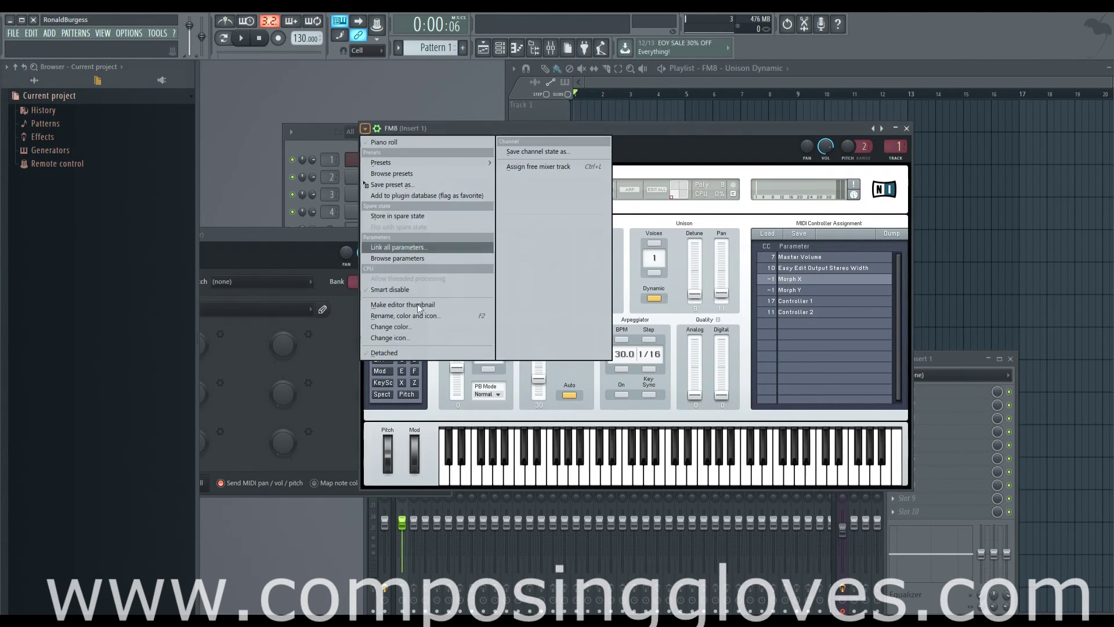
left_click(430, 257)
right_click(98, 608)
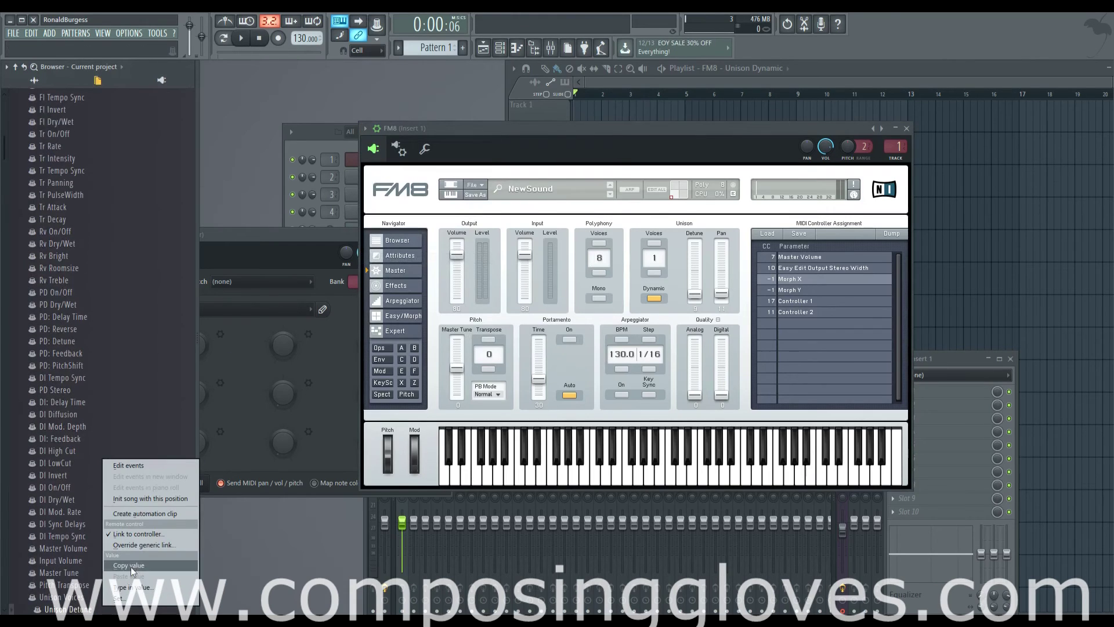
key("F6")
left_click(376, 23)
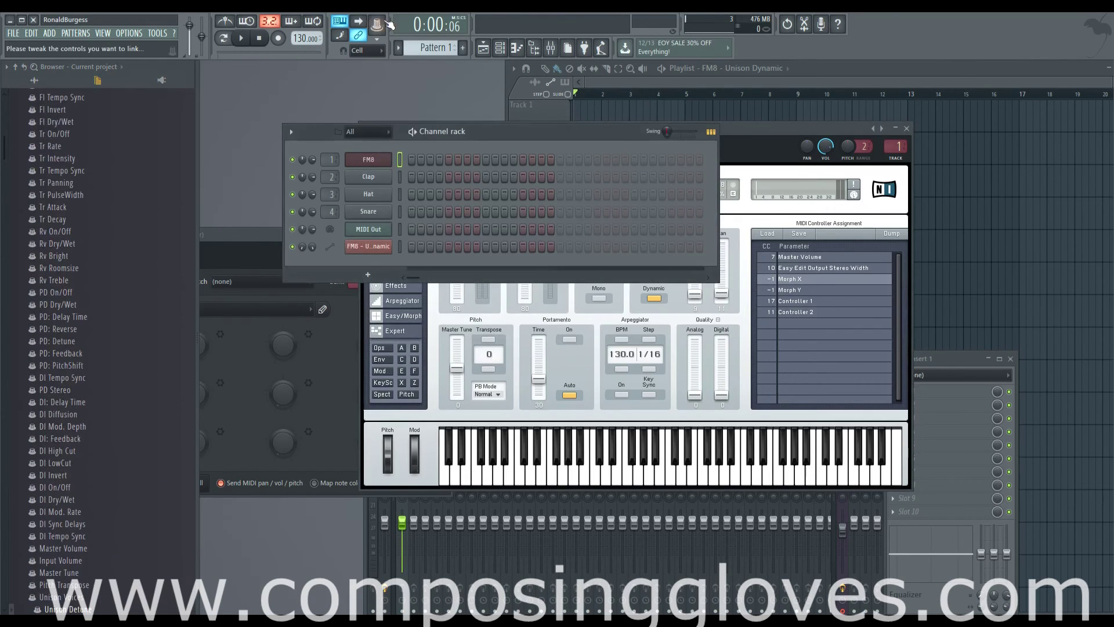
right_click(81, 609)
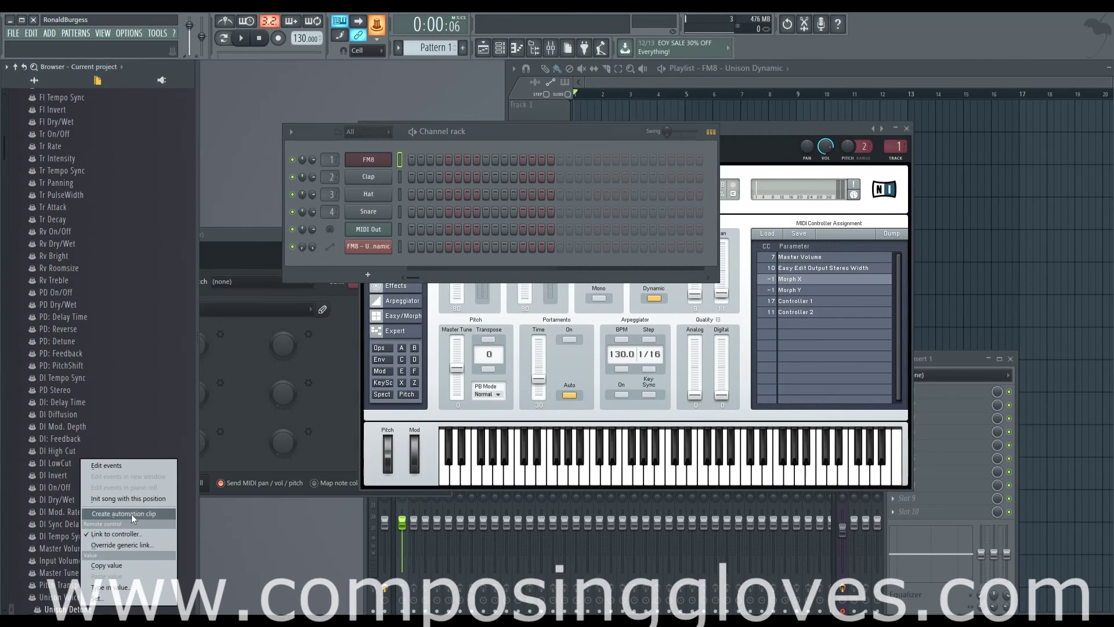
left_click(117, 534)
left_click(626, 387)
left_click(608, 406)
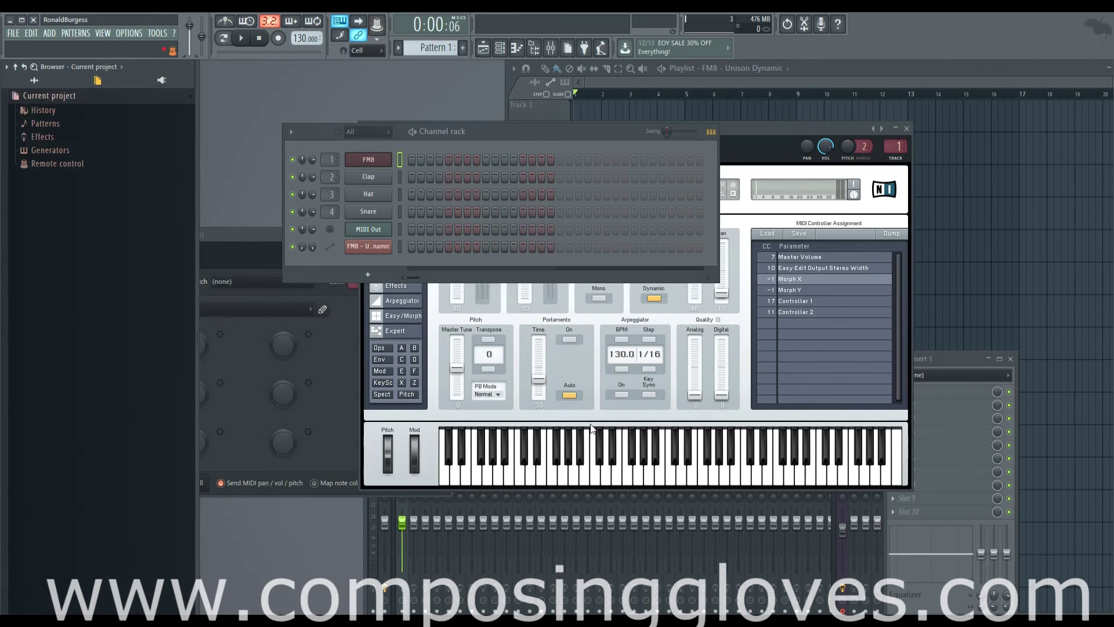
Bring the FM8 plugin forward, turn on multilink to controllers and move the Unison Pan slider to link it
left_click(733, 126)
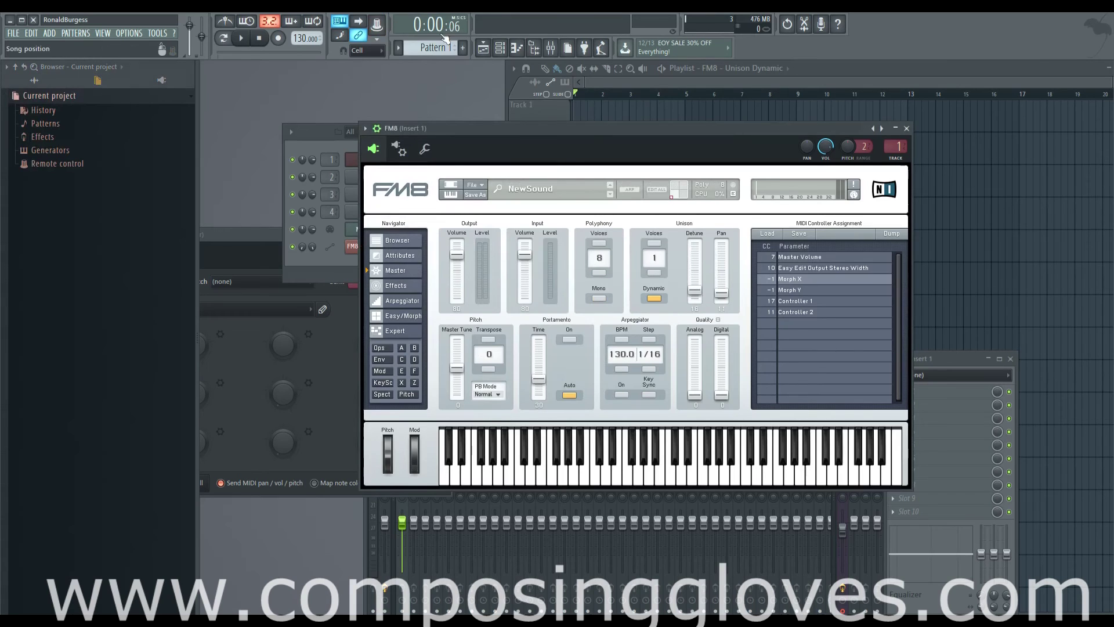
key("ctrl+m")
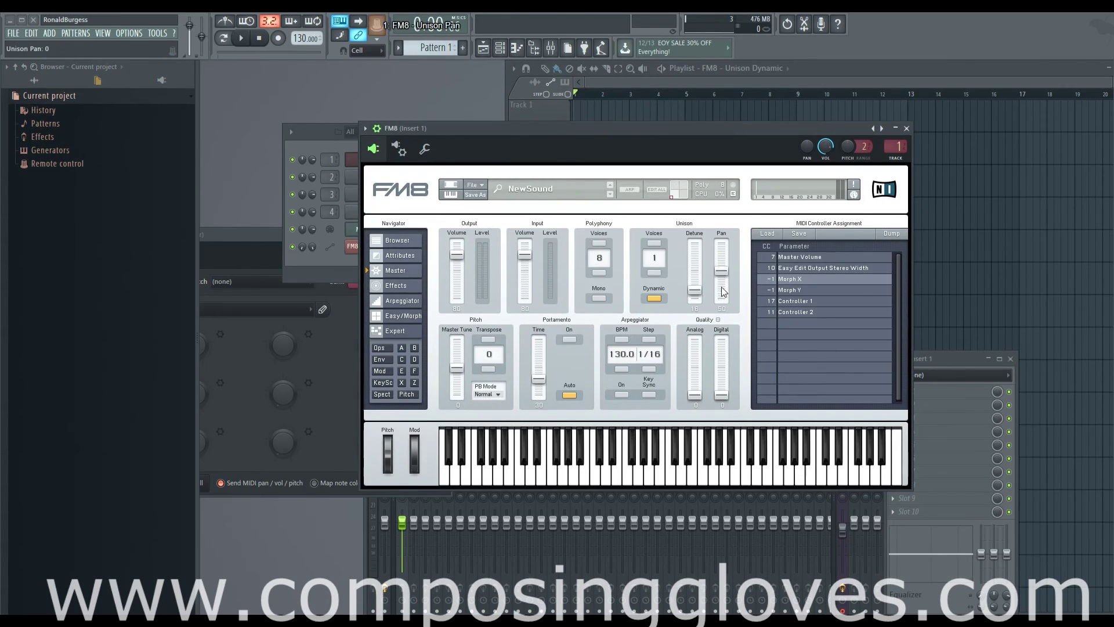